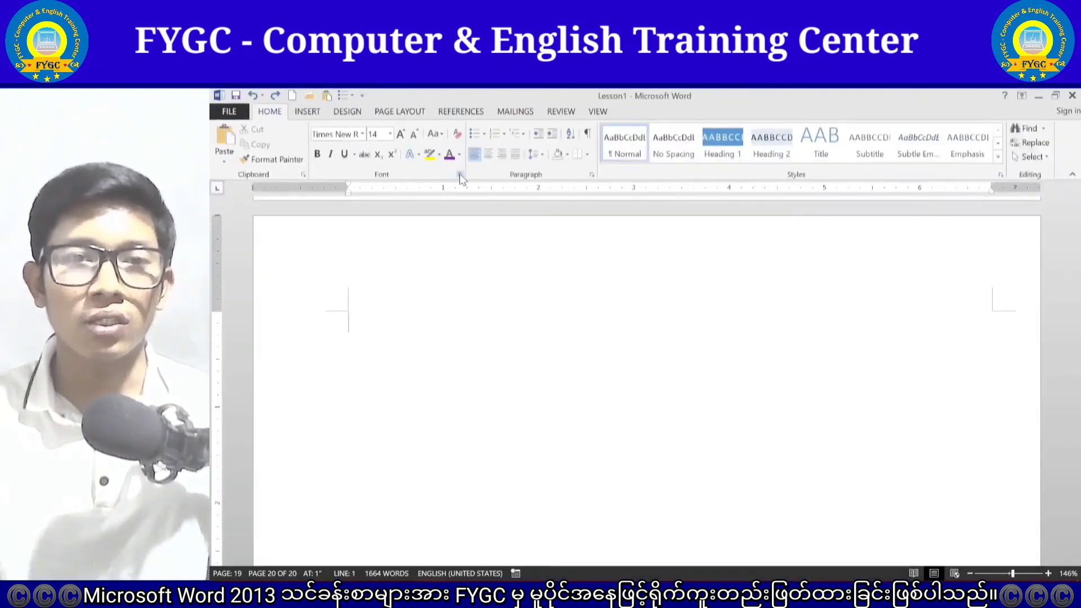
Open the Font dialog, check the Advanced character spacing options, then return to the Font tab.
left_click(460, 175)
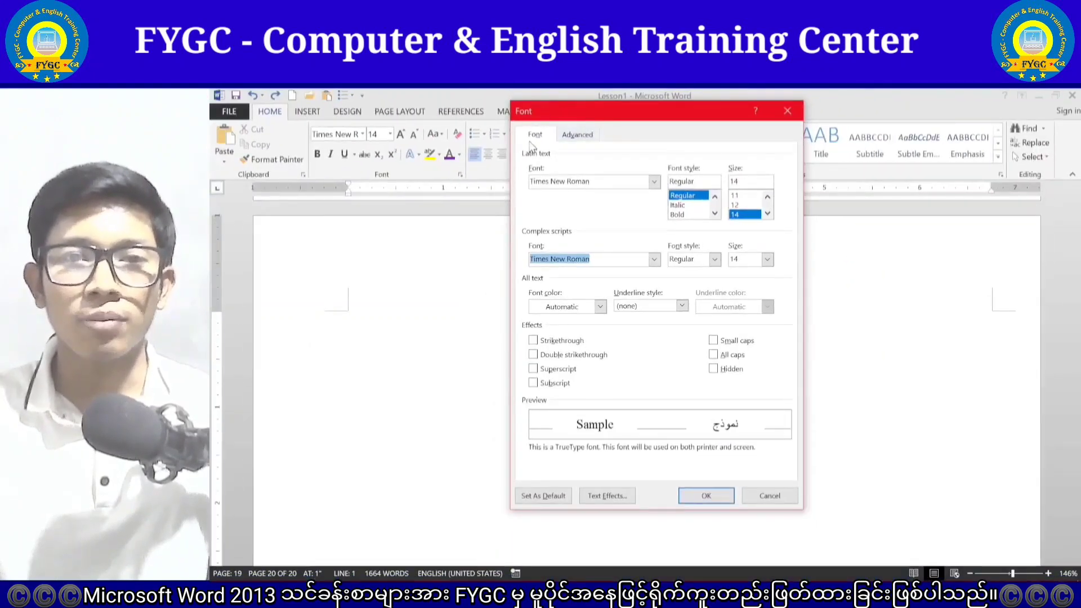
left_click(574, 135)
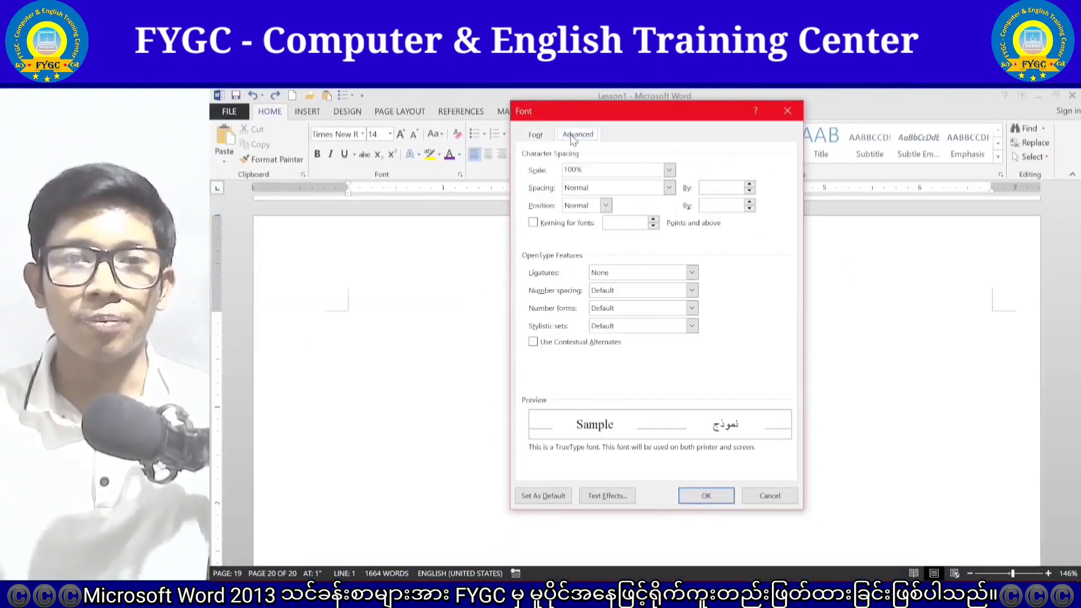
left_click(535, 135)
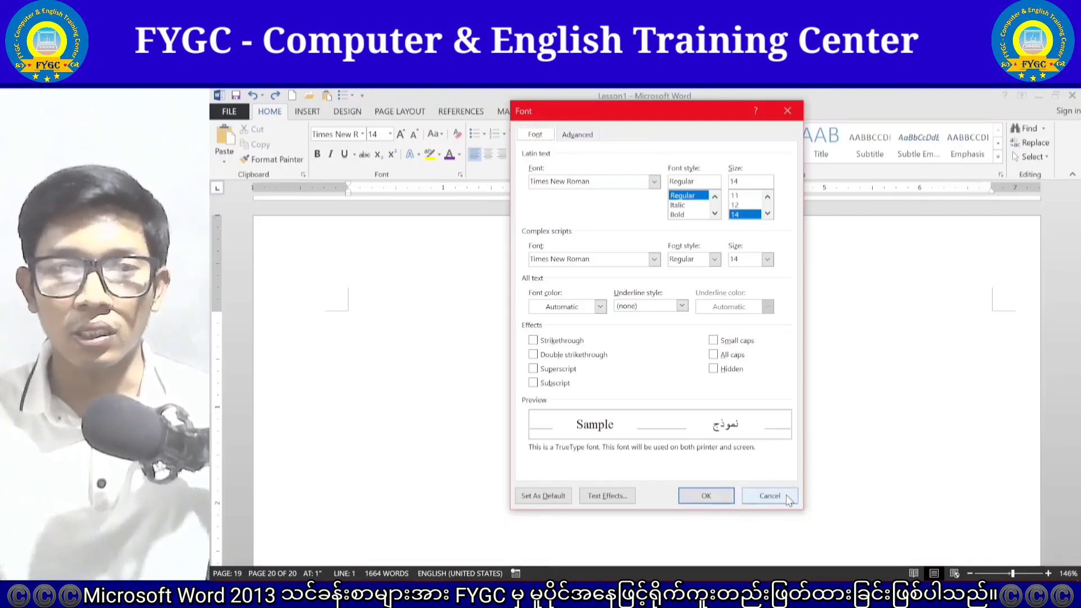
Cancel the Font dialog, type 'Computer & English Training Center' and select that line.
left_click(769, 496)
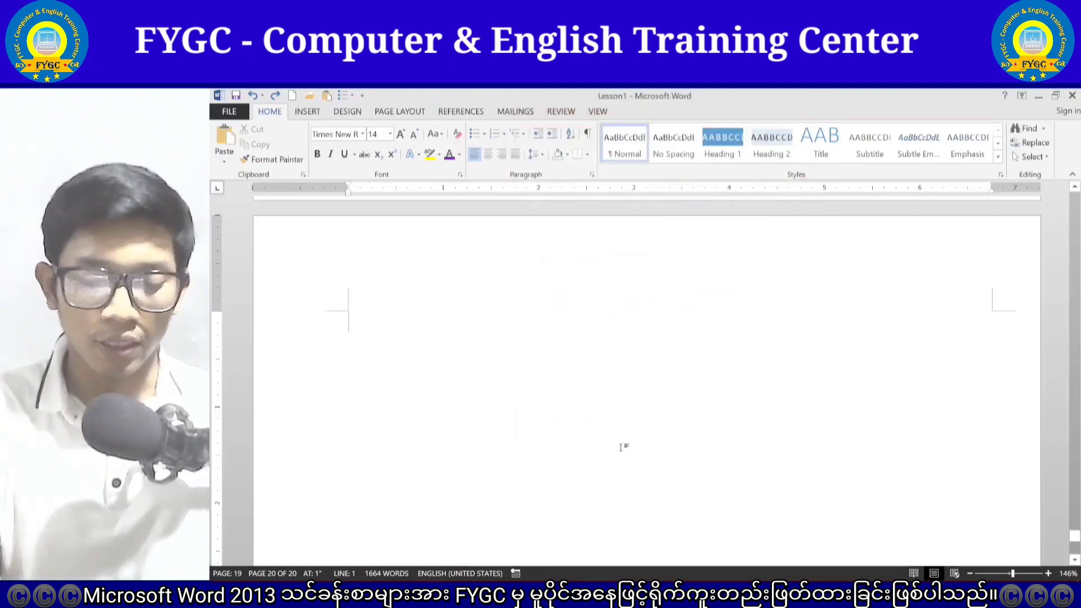
type("C")
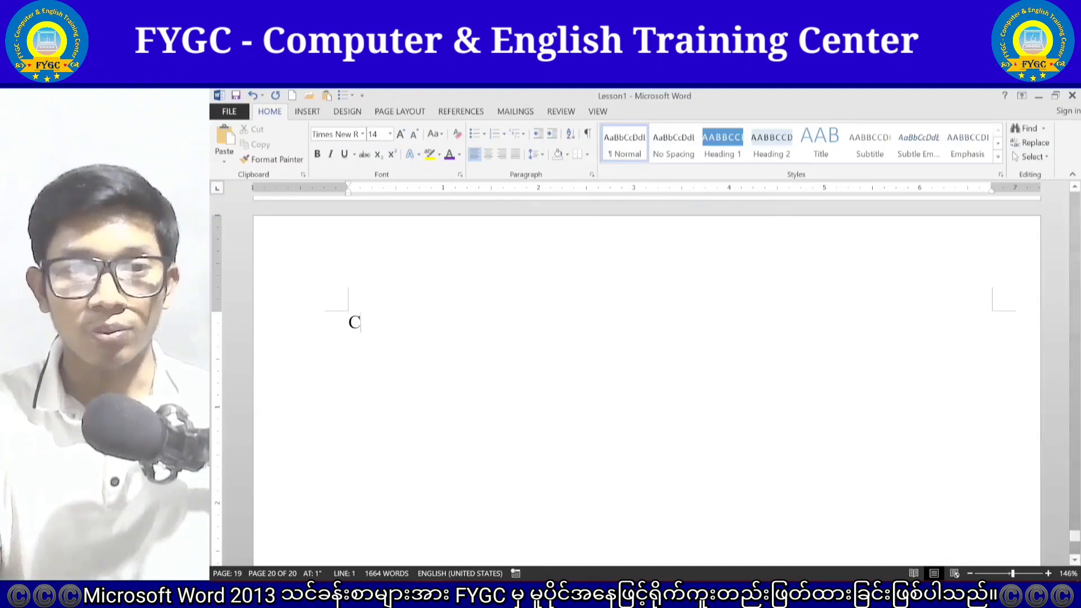
type("omputer ")
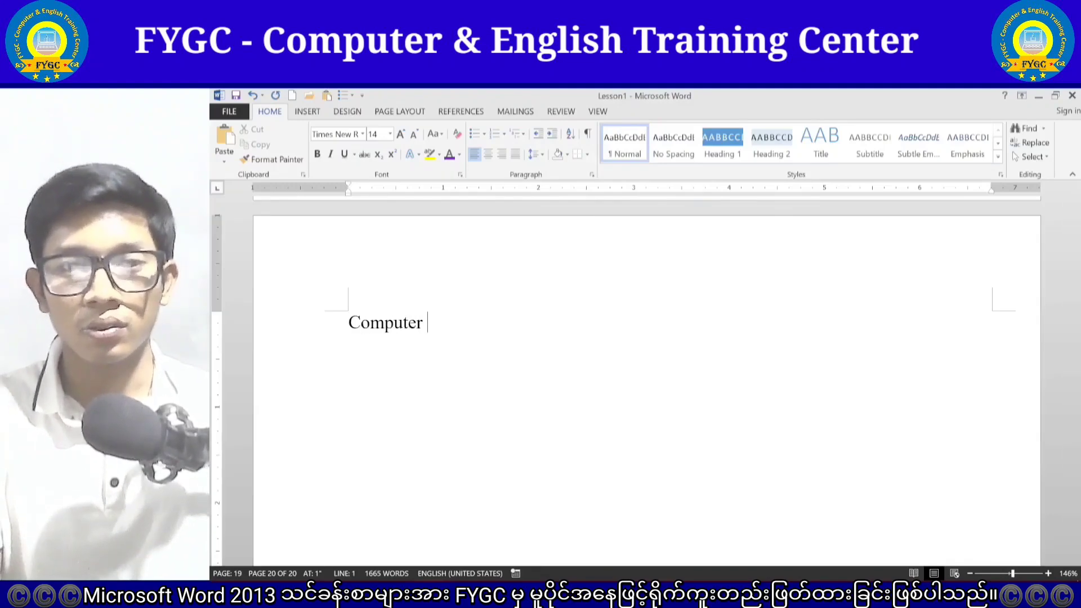
type("& Englis")
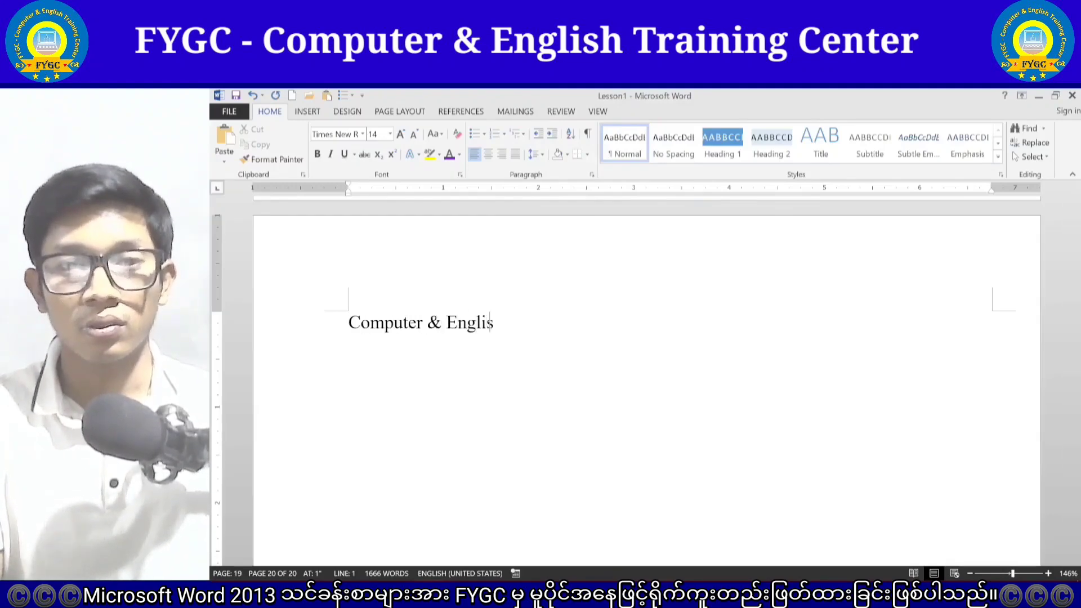
type("h Traini")
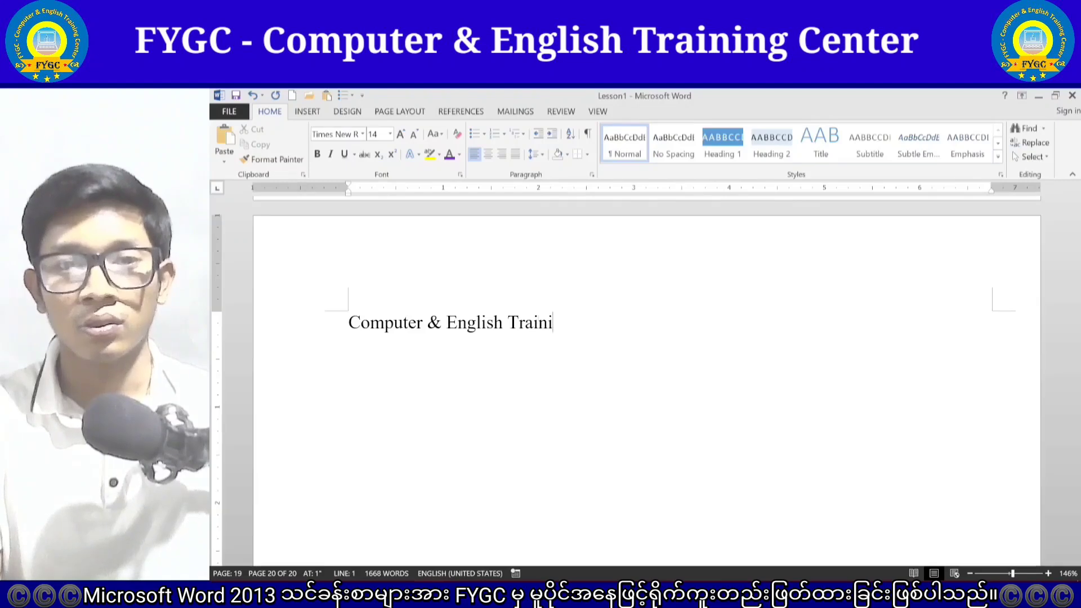
type("ng Center")
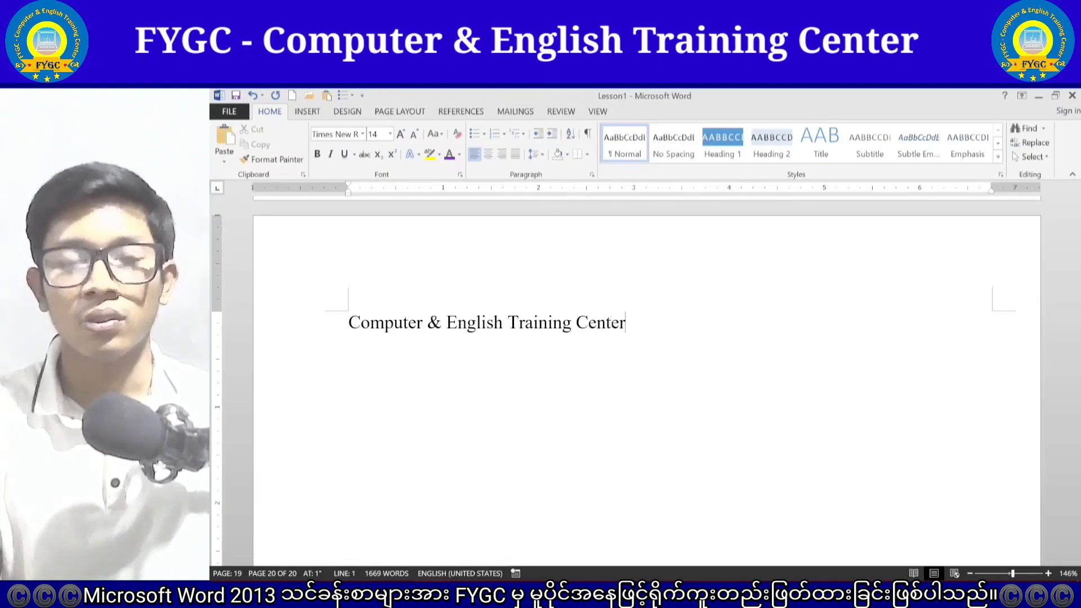
left_click(308, 334)
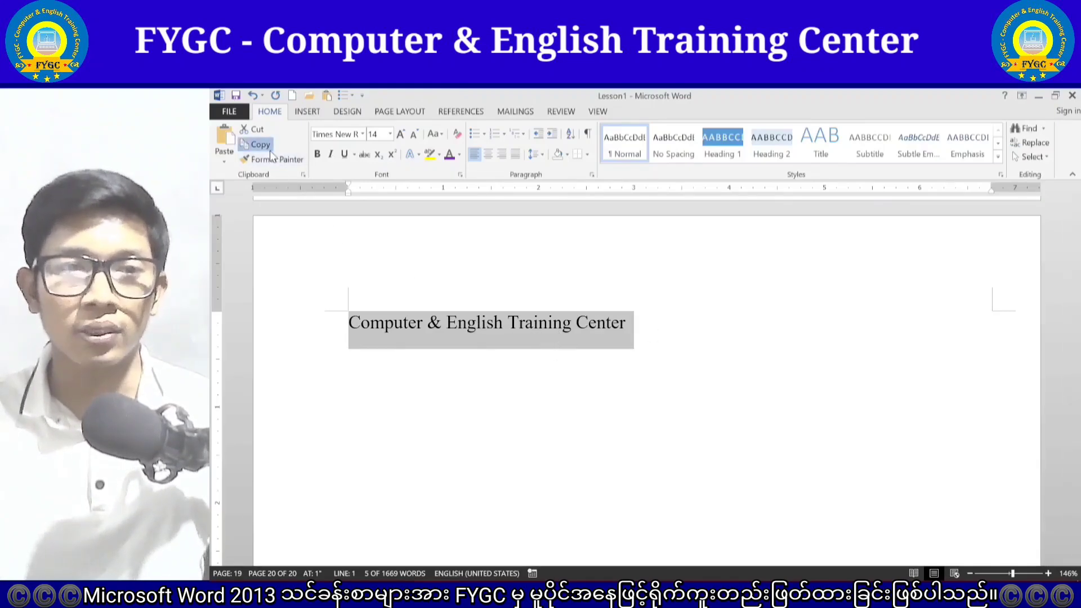
Paste eight copies of the line on successive lines starting at line 2.
mouse_move(591, 405)
left_click(355, 372)
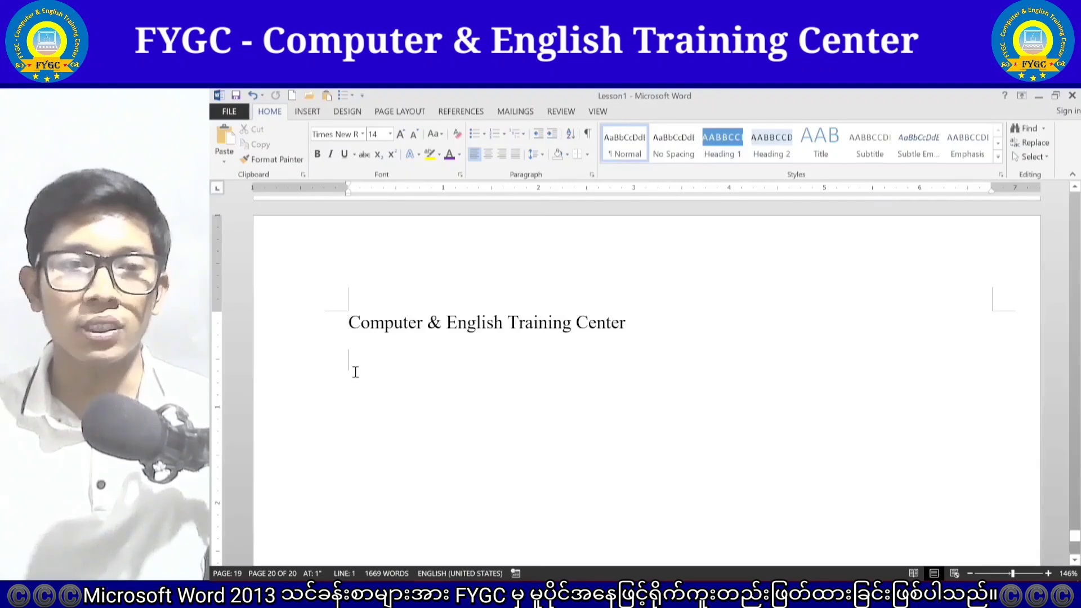
left_click(222, 135)
left_click(222, 135)
left_click(222, 135)
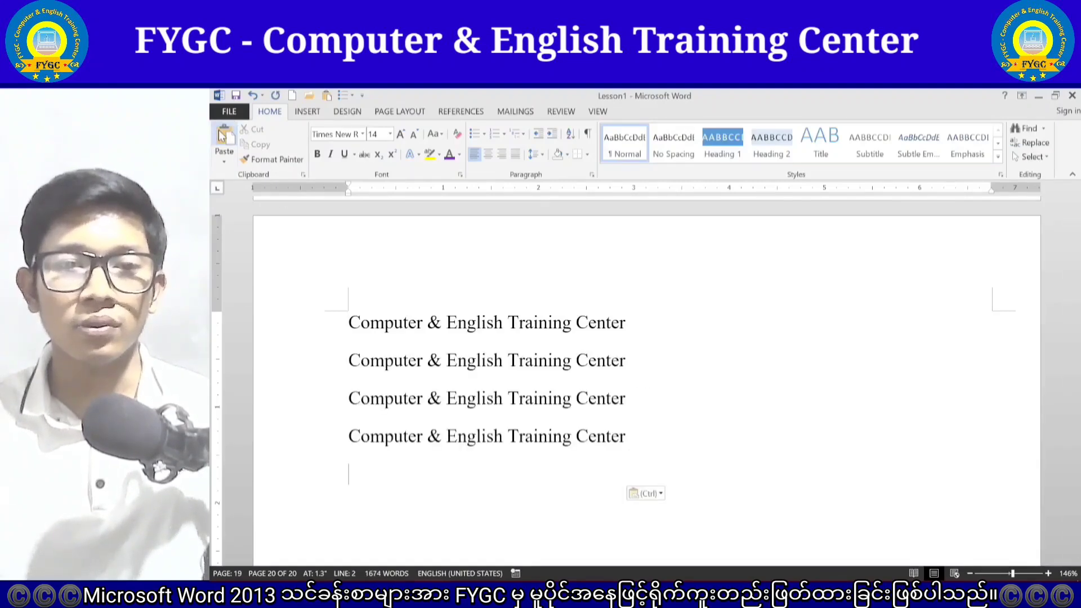
left_click(222, 135)
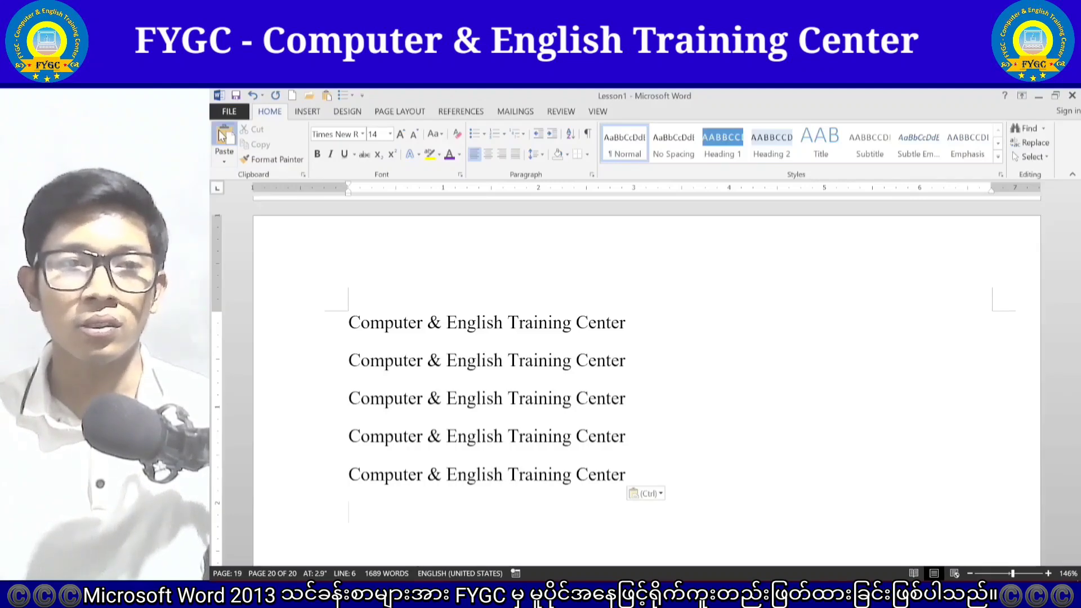
left_click(223, 135)
left_click(222, 135)
left_click(222, 135)
left_click(222, 135)
left_click(220, 135)
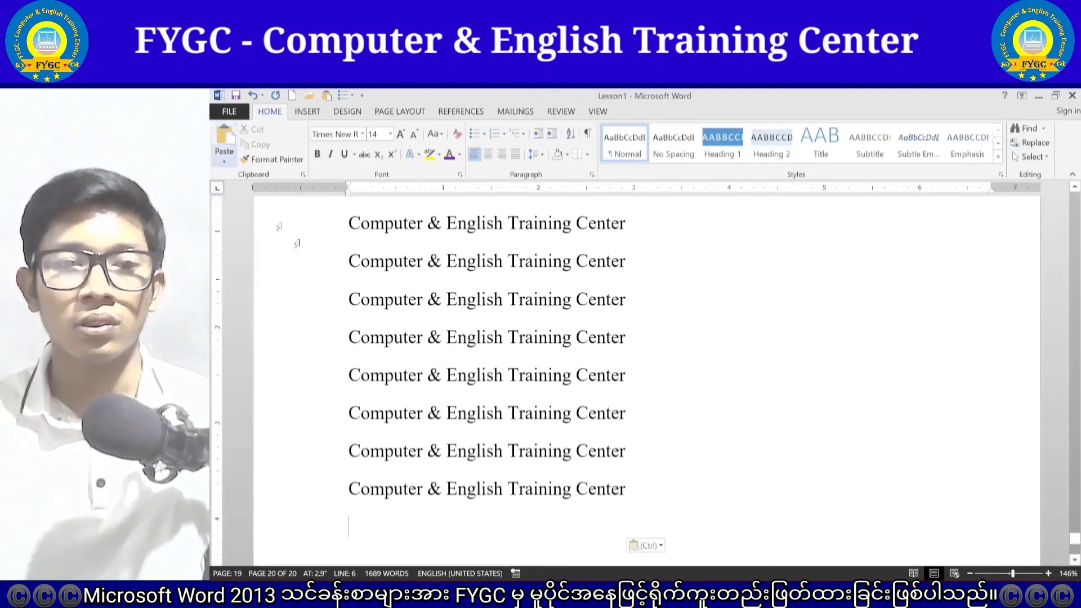
scroll(478, 381, "up", 3)
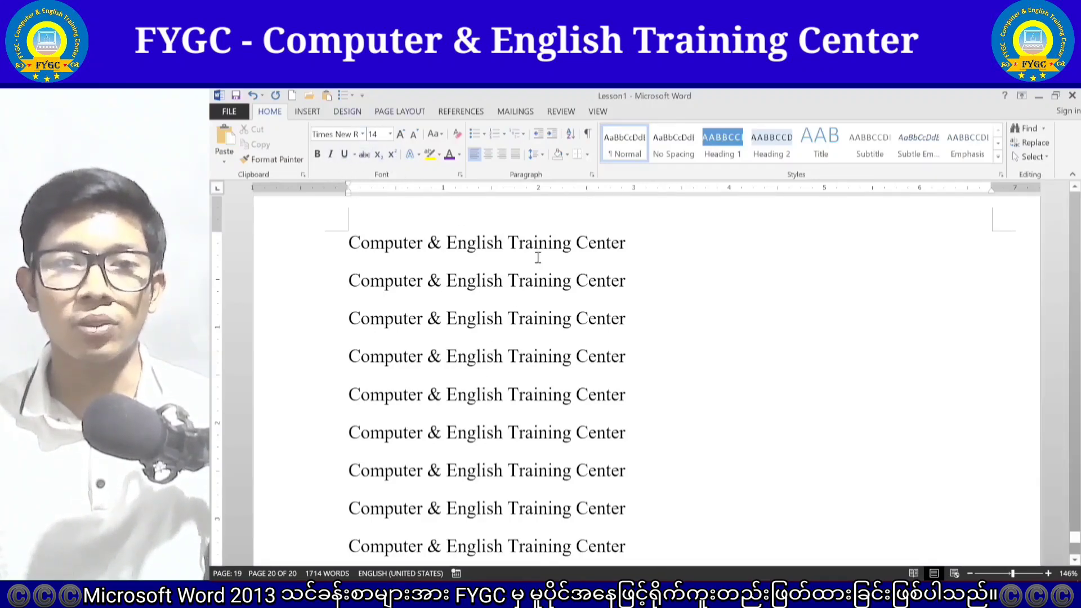
Select the first pasted line, reopen the Font dialog and browse the typeface list.
left_click_drag(626, 246, 350, 255)
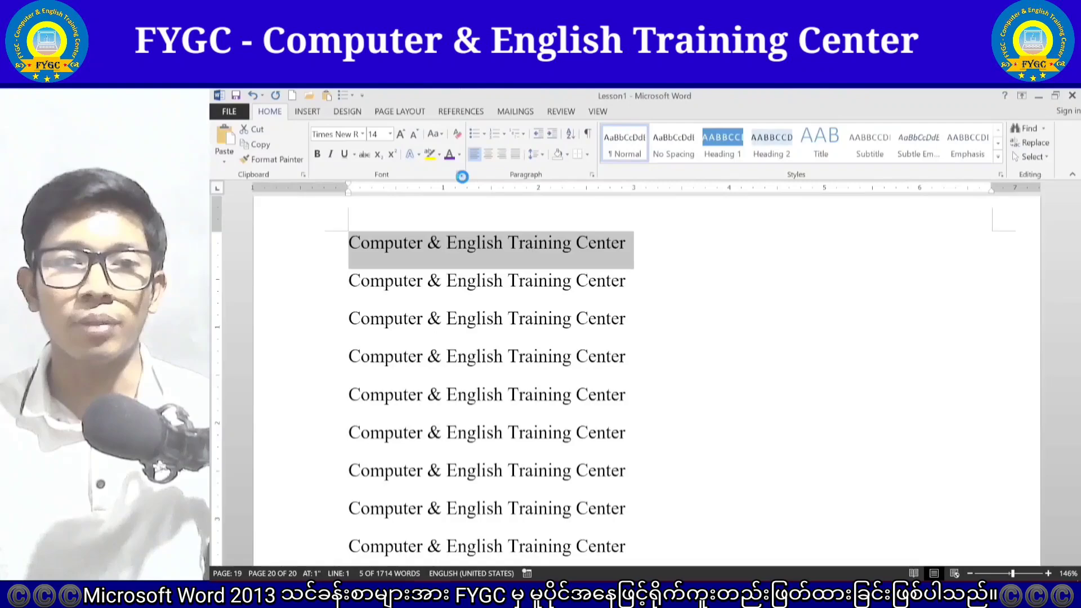
left_click(462, 176)
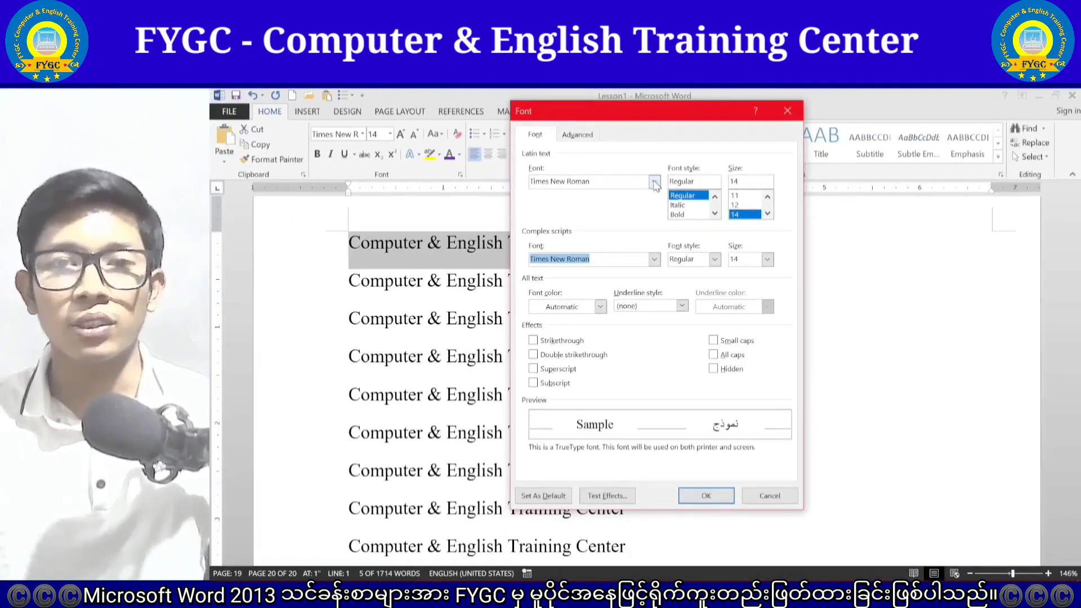
left_click(654, 182)
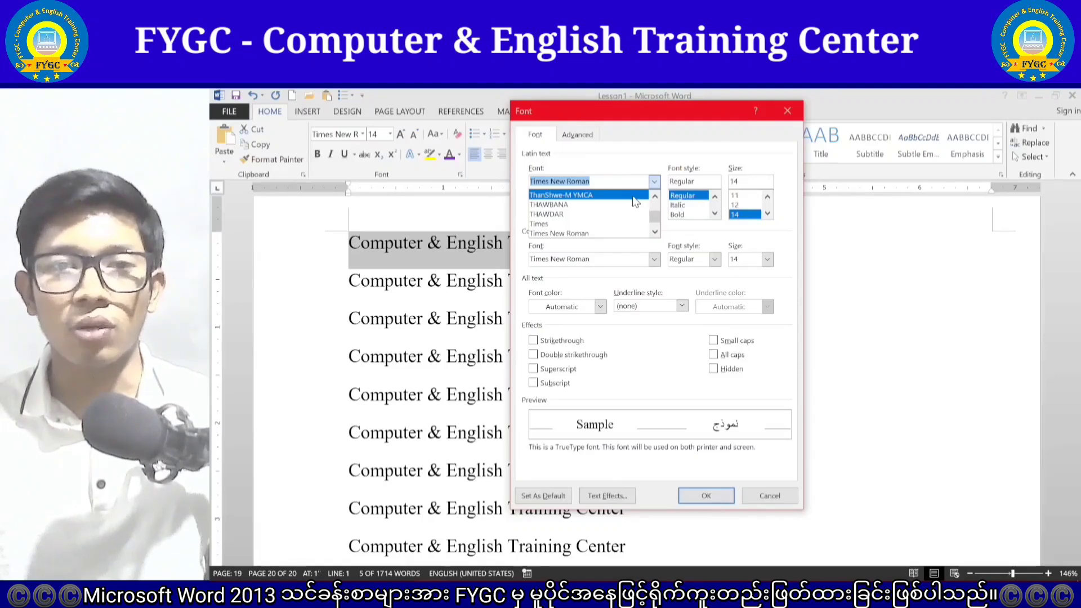
scroll(635, 202, "down", 5)
scroll(635, 201, "down", 2)
scroll(635, 202, "down", 1)
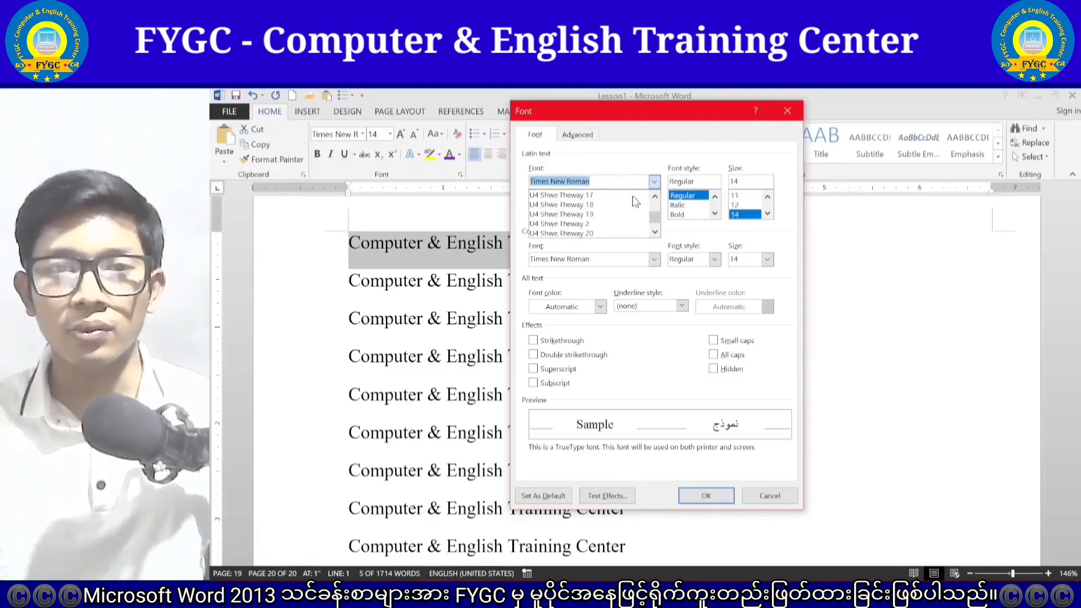
scroll(635, 202, "down", 2)
scroll(636, 206, "down", 2)
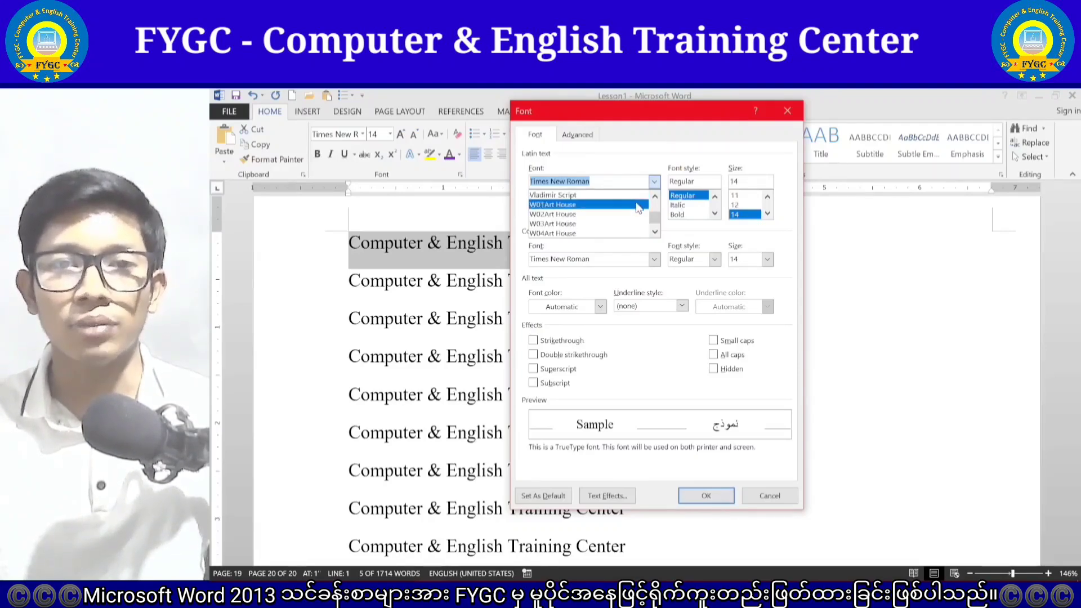
scroll(638, 207, "up", 3)
scroll(637, 206, "up", 3)
scroll(639, 205, "up", 3)
scroll(639, 203, "up", 3)
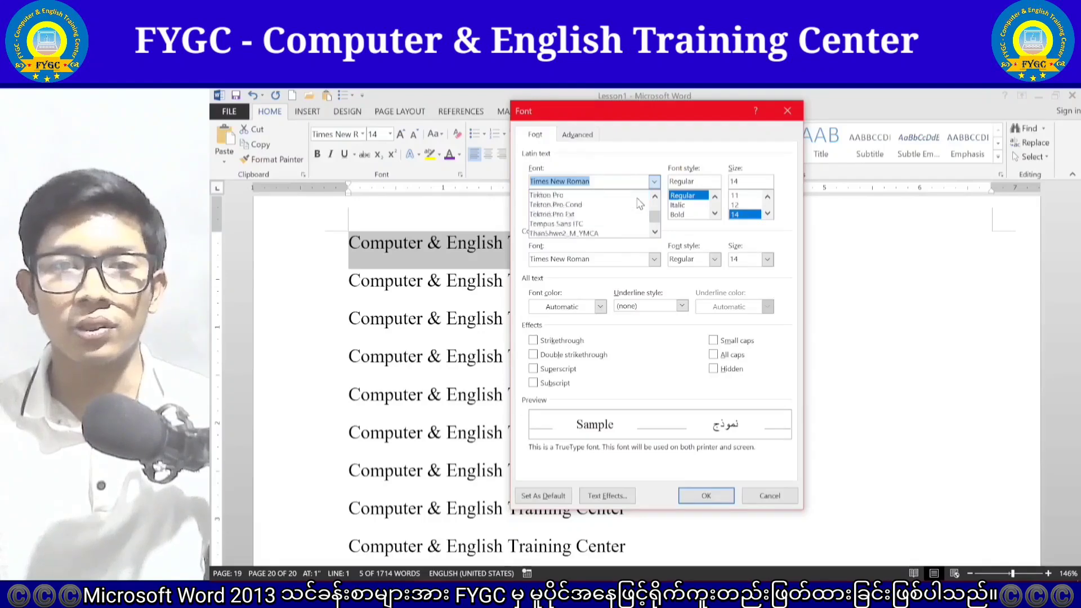
scroll(639, 204, "up", 3)
scroll(639, 204, "up", 3)
scroll(639, 203, "up", 3)
scroll(640, 204, "up", 3)
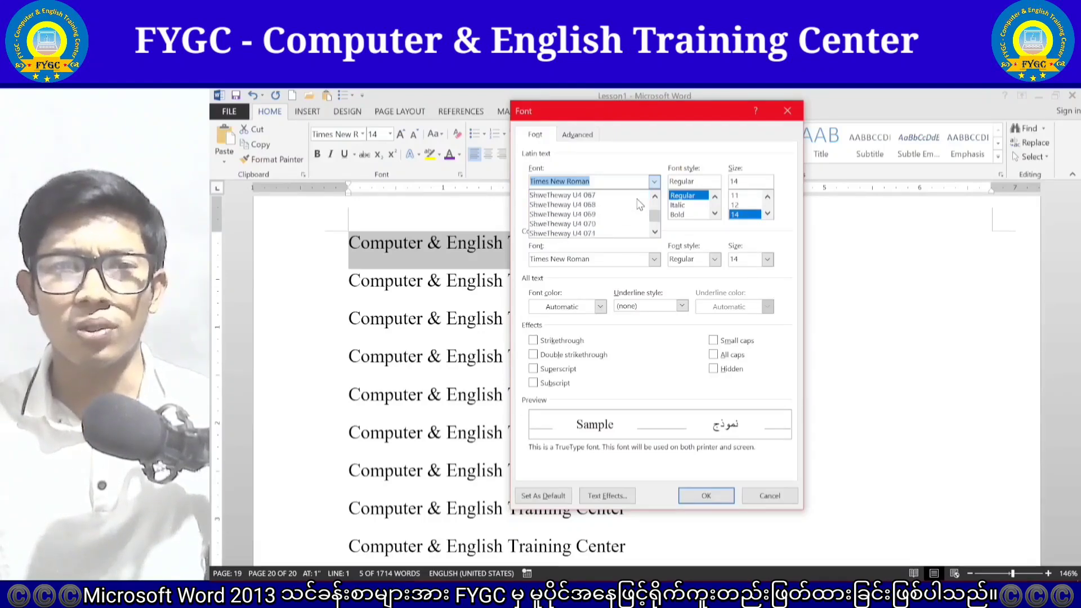
scroll(640, 204, "up", 3)
scroll(640, 206, "up", 3)
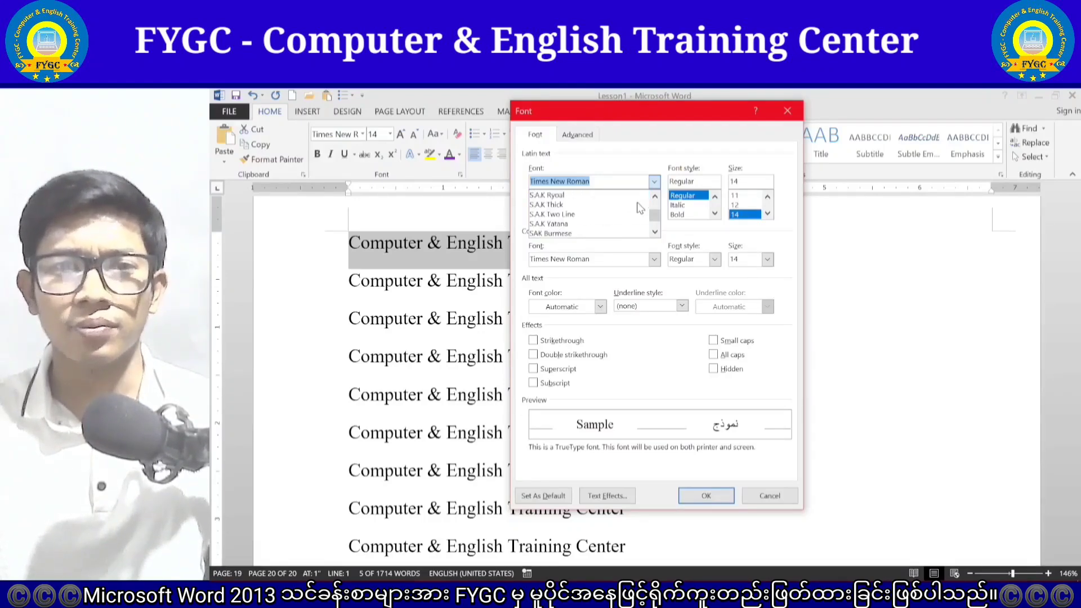
scroll(640, 207, "up", 3)
scroll(639, 208, "up", 3)
scroll(637, 209, "up", 3)
scroll(636, 211, "up", 3)
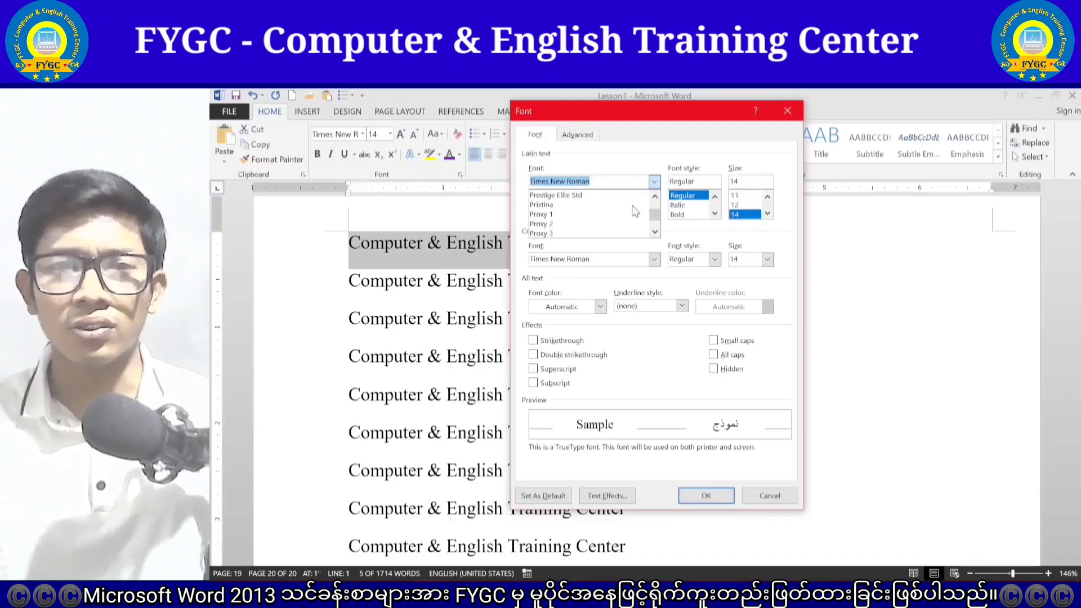
scroll(636, 211, "up", 3)
scroll(636, 212, "up", 3)
scroll(641, 210, "up", 3)
scroll(658, 207, "up", 3)
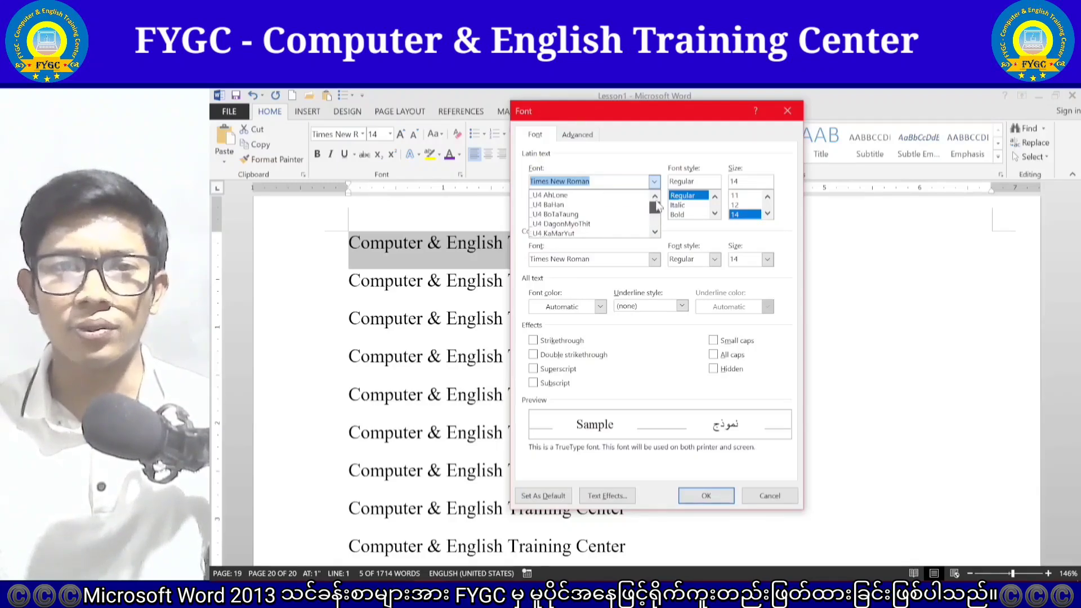
scroll(619, 219, "down", 3)
scroll(617, 219, "down", 3)
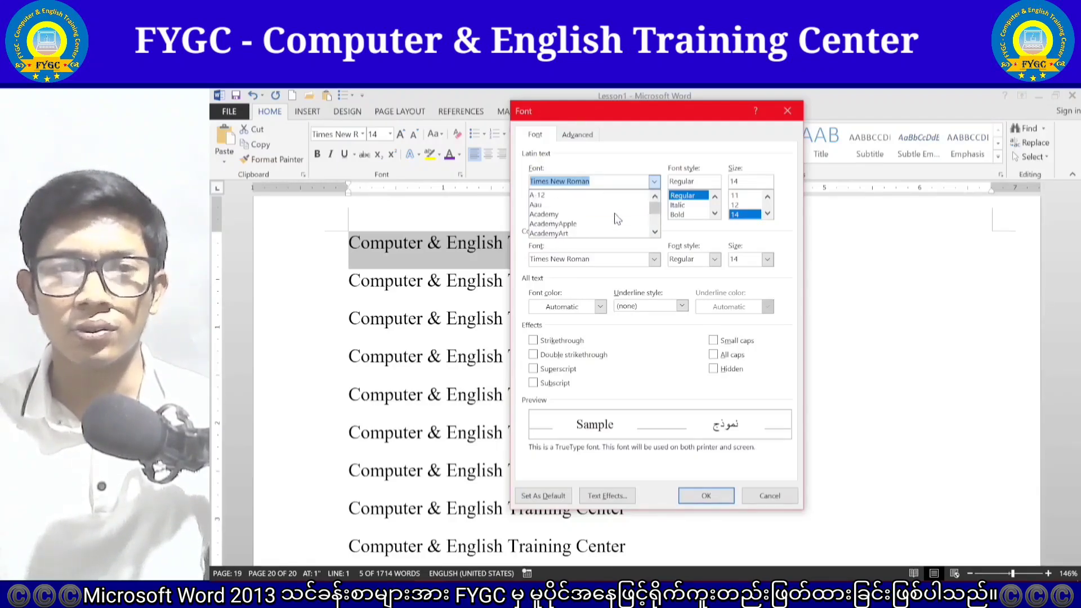
scroll(617, 219, "down", 2)
scroll(617, 219, "down", 2)
scroll(617, 218, "down", 2)
scroll(617, 219, "down", 2)
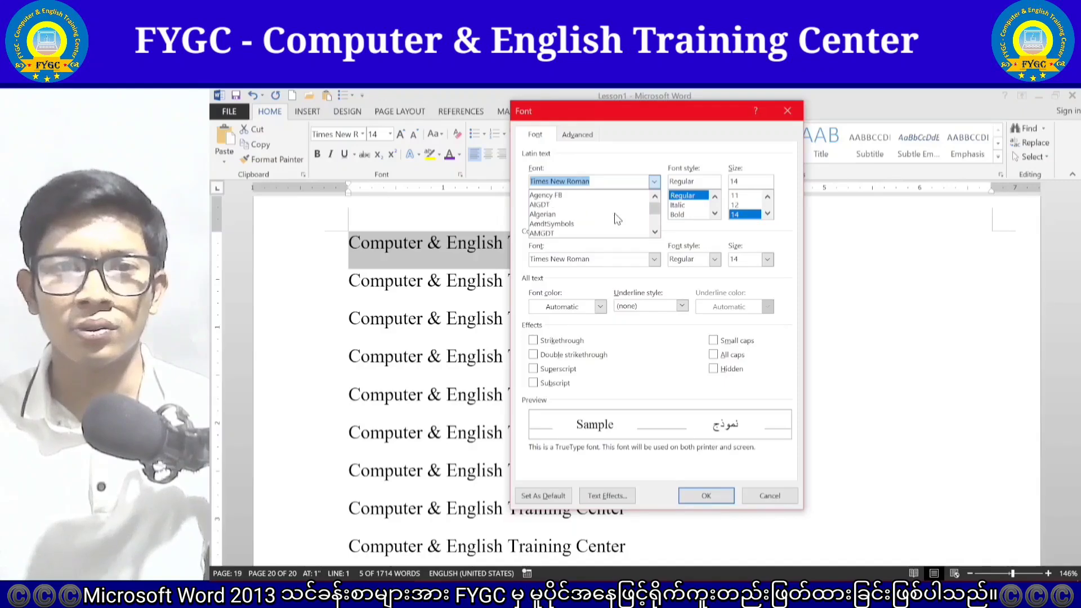
scroll(617, 219, "down", 2)
scroll(617, 219, "down", 2)
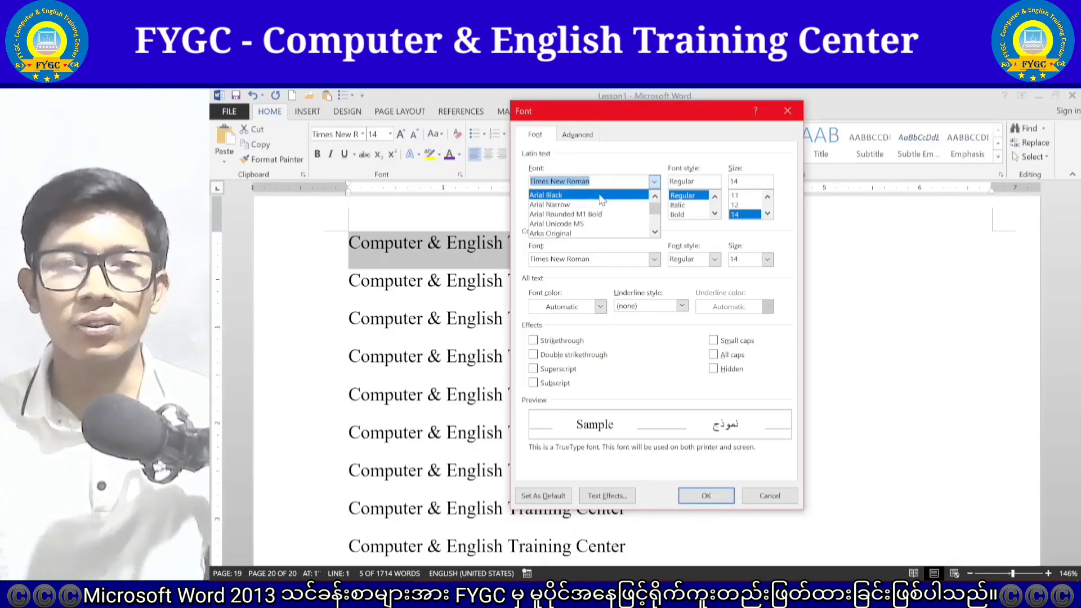
Set the first line to Arial Black, Bold Italic, size 20 and apply it.
left_click(601, 195)
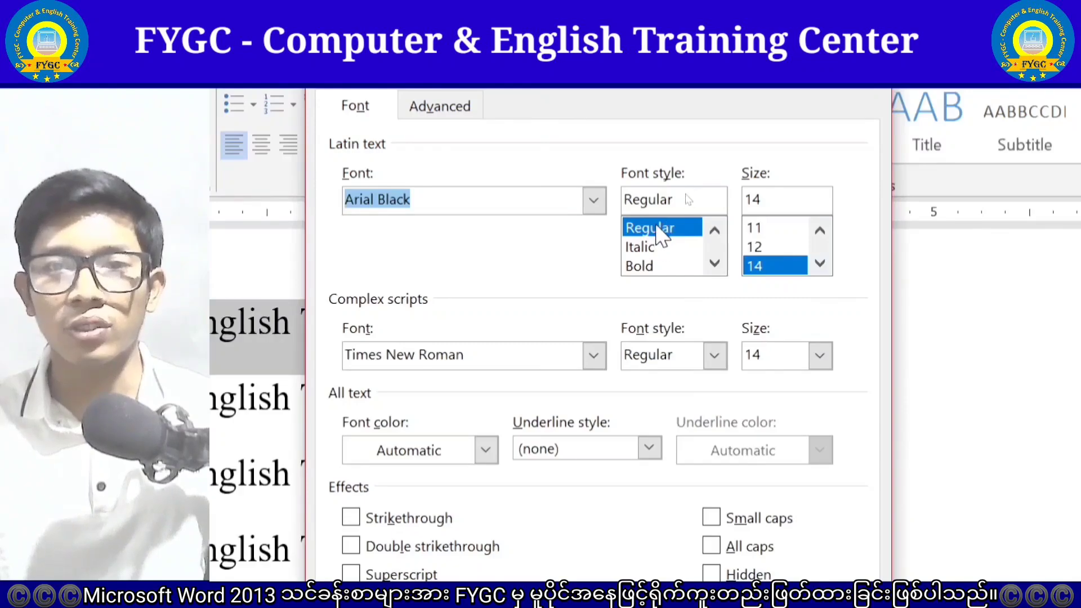
left_click(714, 263)
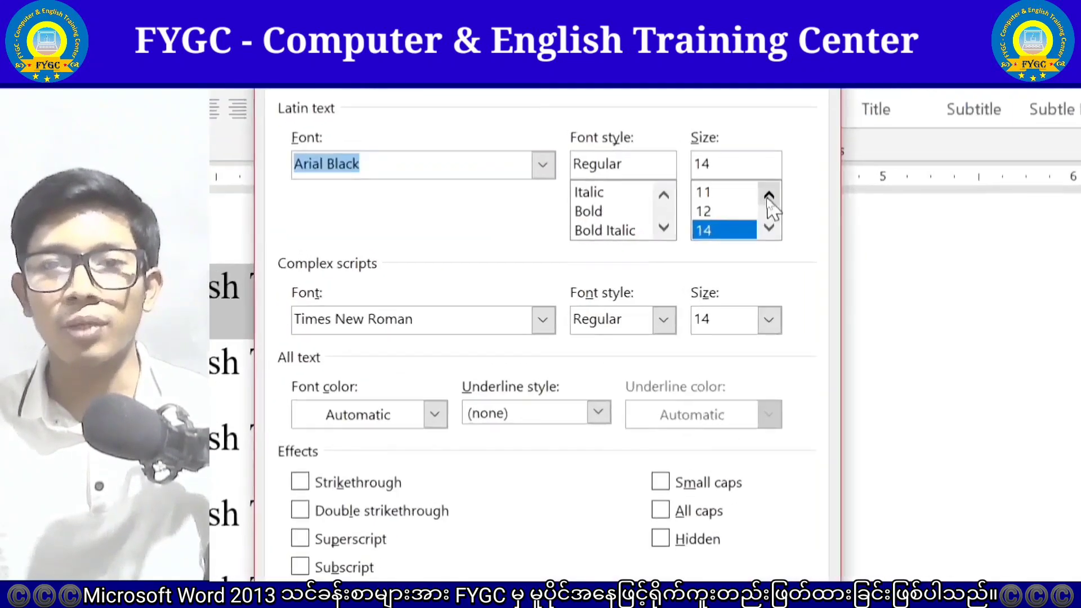
left_click(771, 257)
left_click(771, 257)
left_click(771, 257)
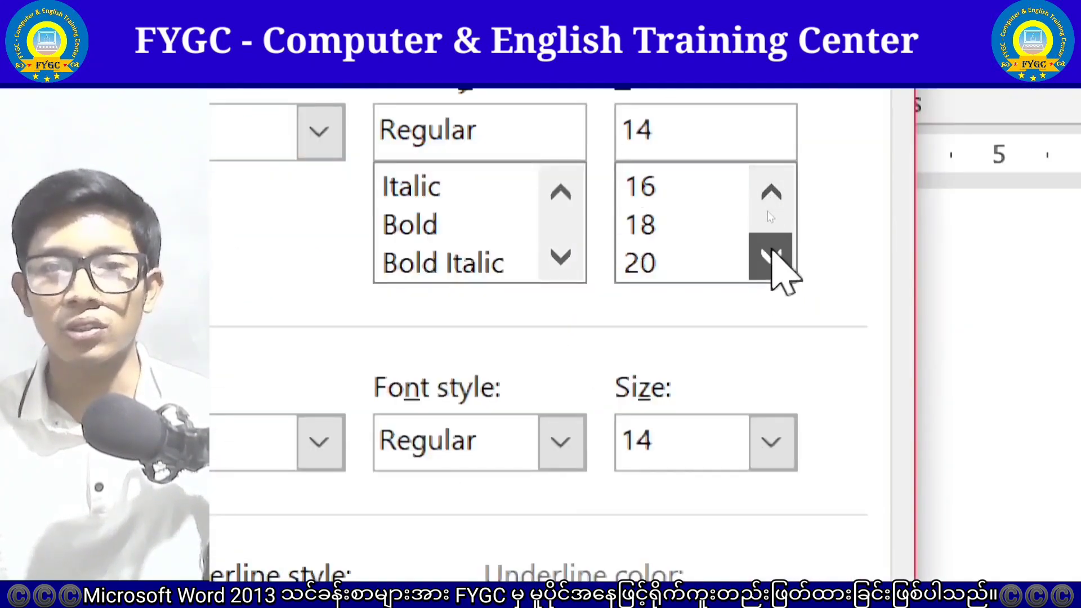
left_click(648, 263)
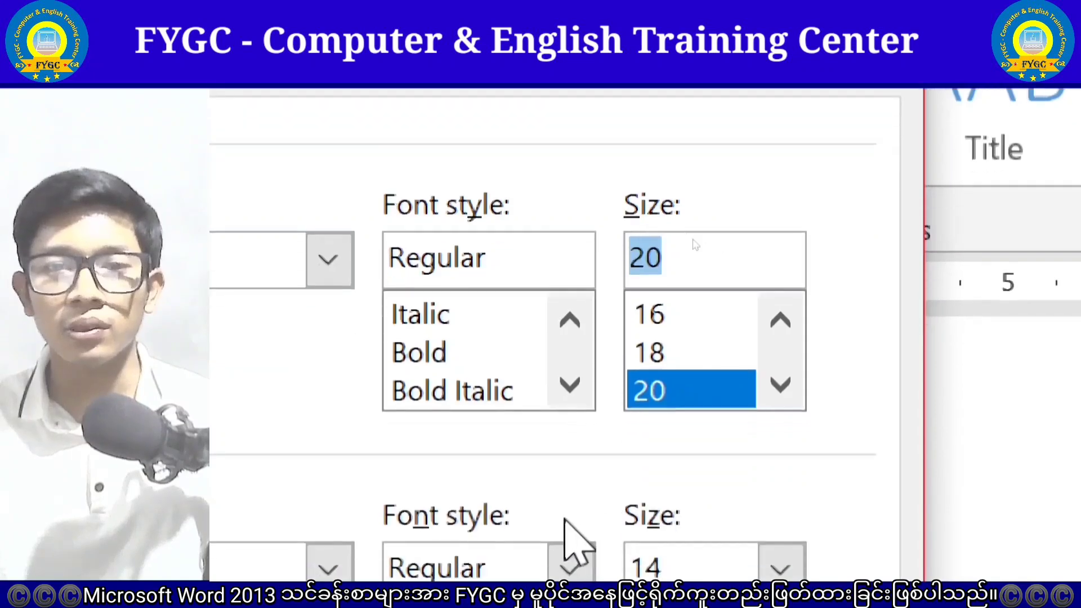
left_click(449, 265)
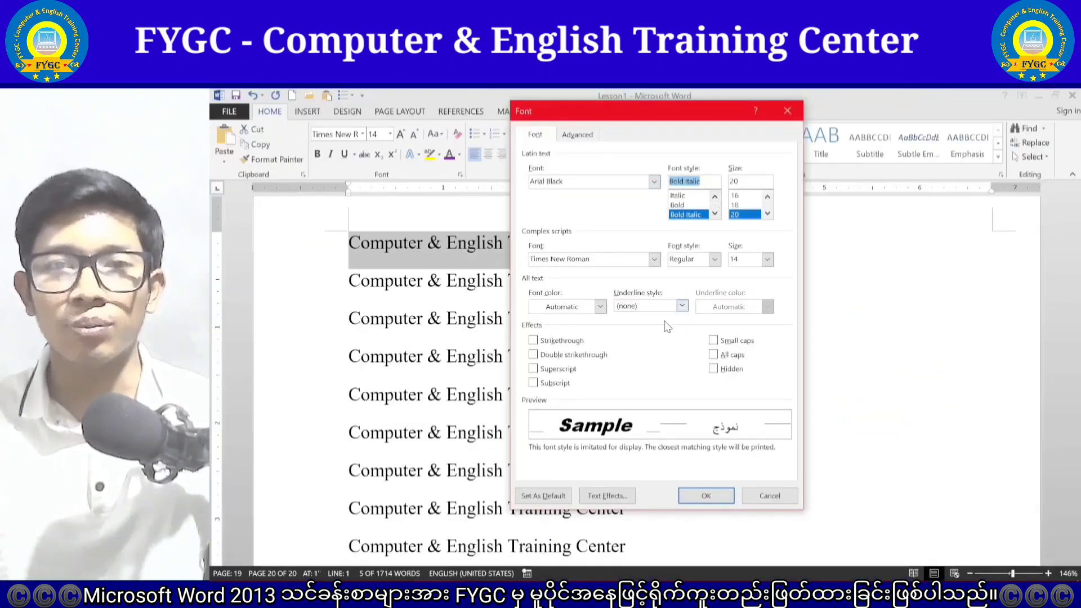
left_click(712, 498)
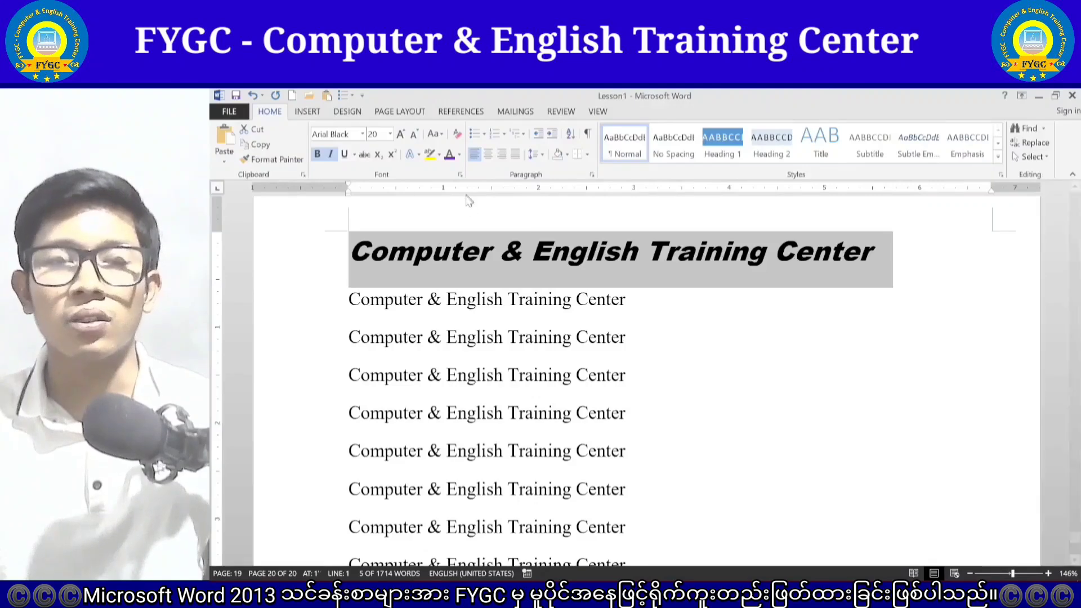
Select the second line and set its font colour to blue in the Font dialog.
left_click(503, 299)
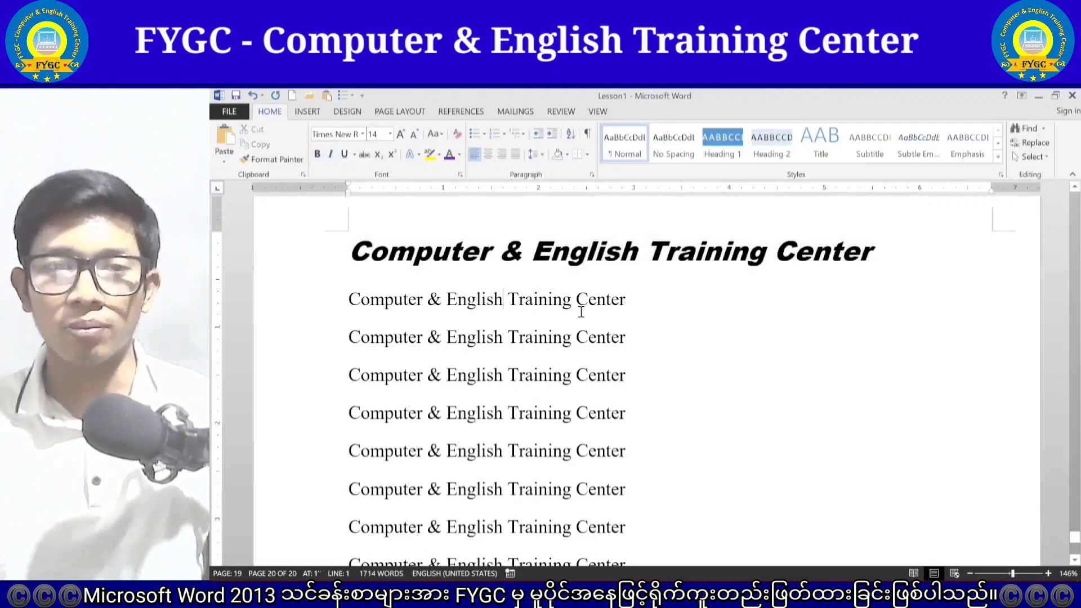
left_click_drag(625, 300, 349, 301)
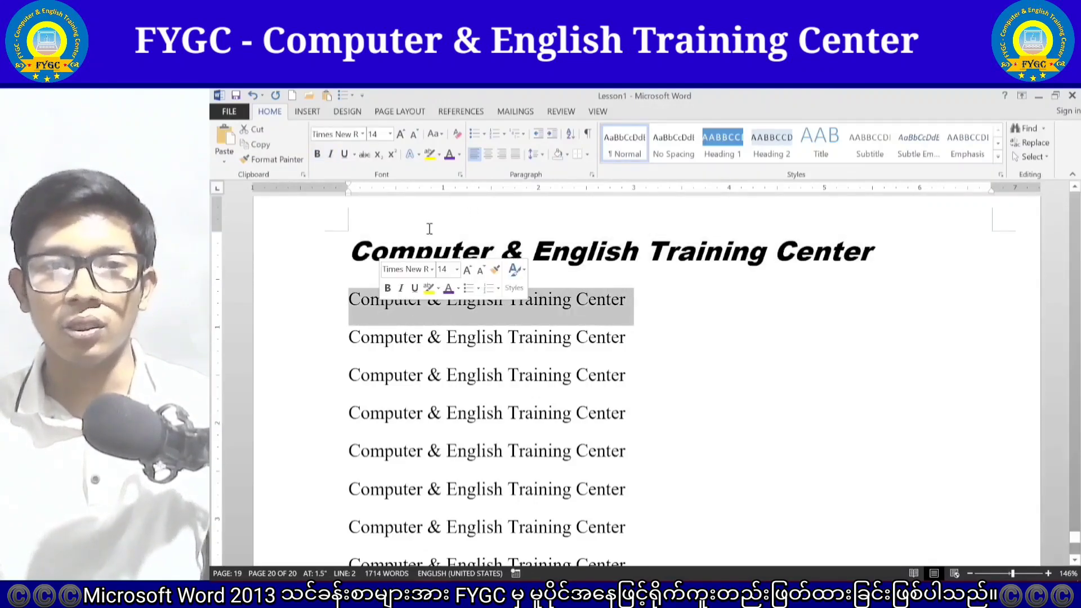
left_click(459, 175)
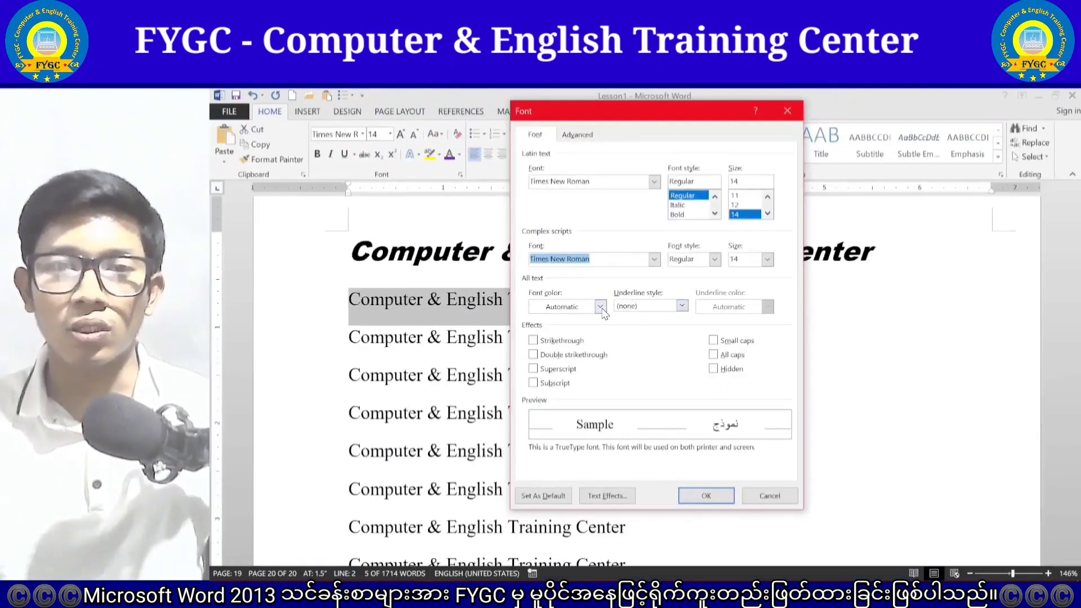
left_click(600, 306)
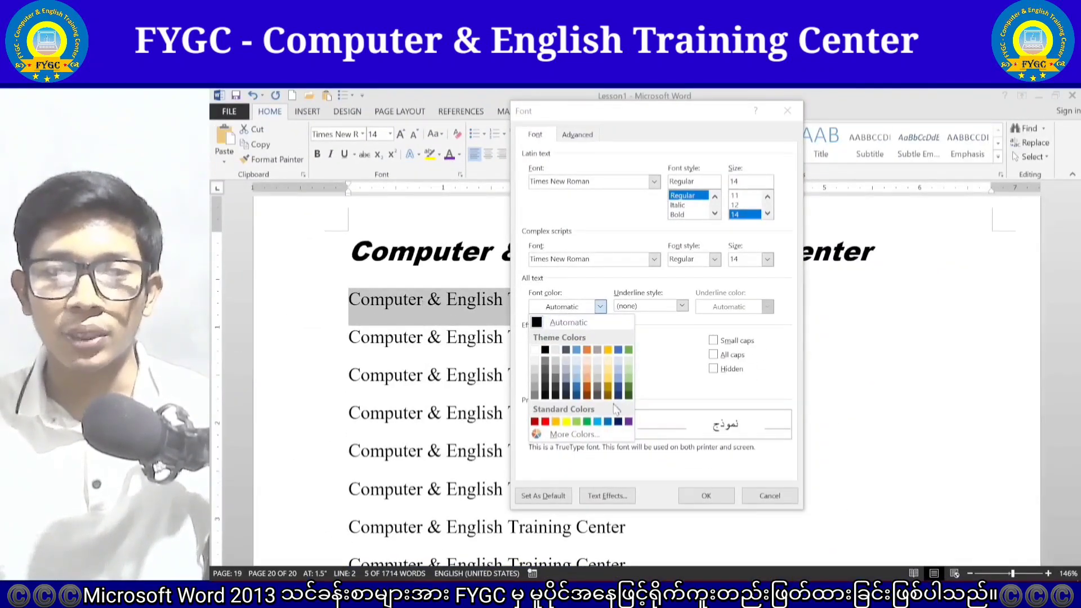
left_click(608, 421)
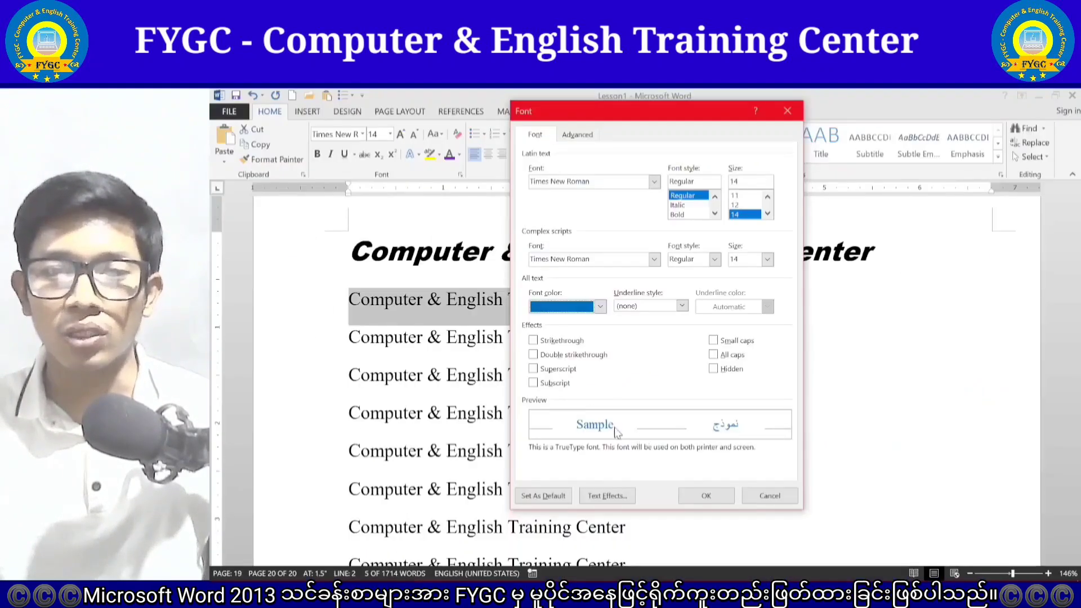
left_click(704, 494)
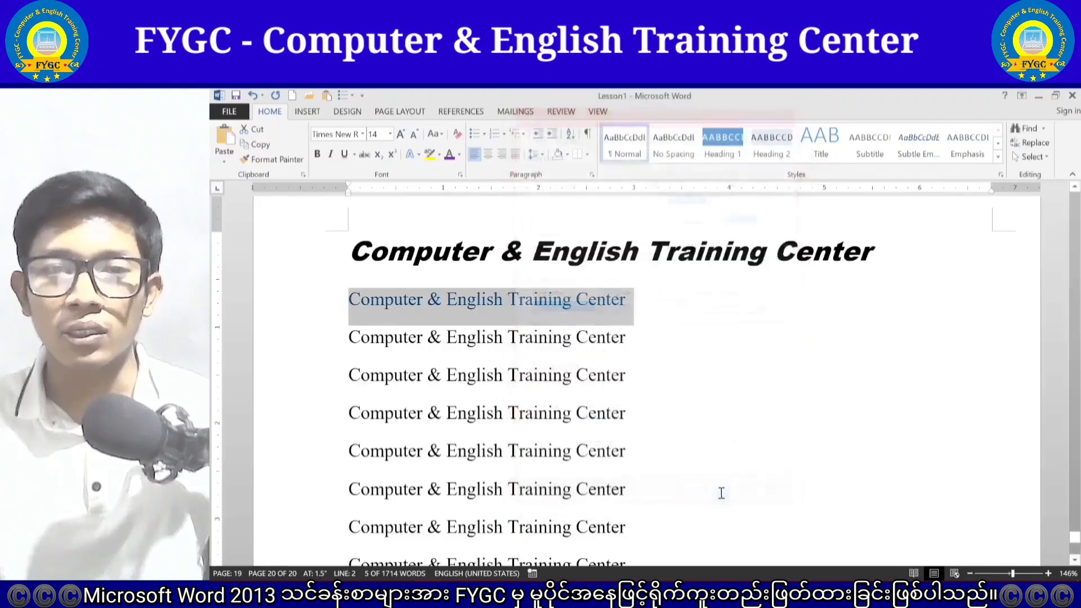
left_click(519, 317)
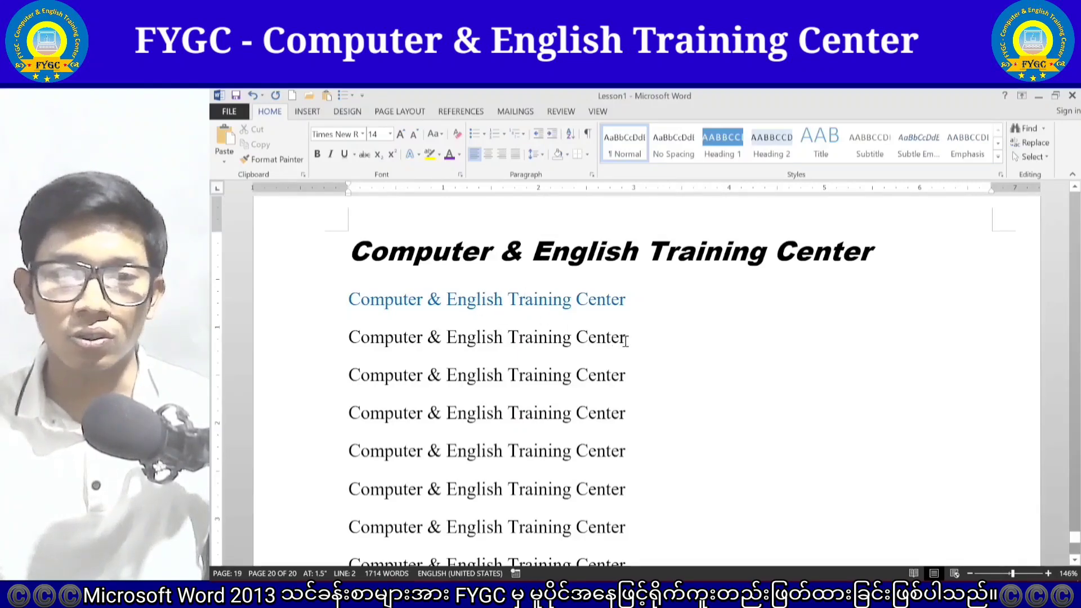
left_click_drag(626, 341, 399, 348)
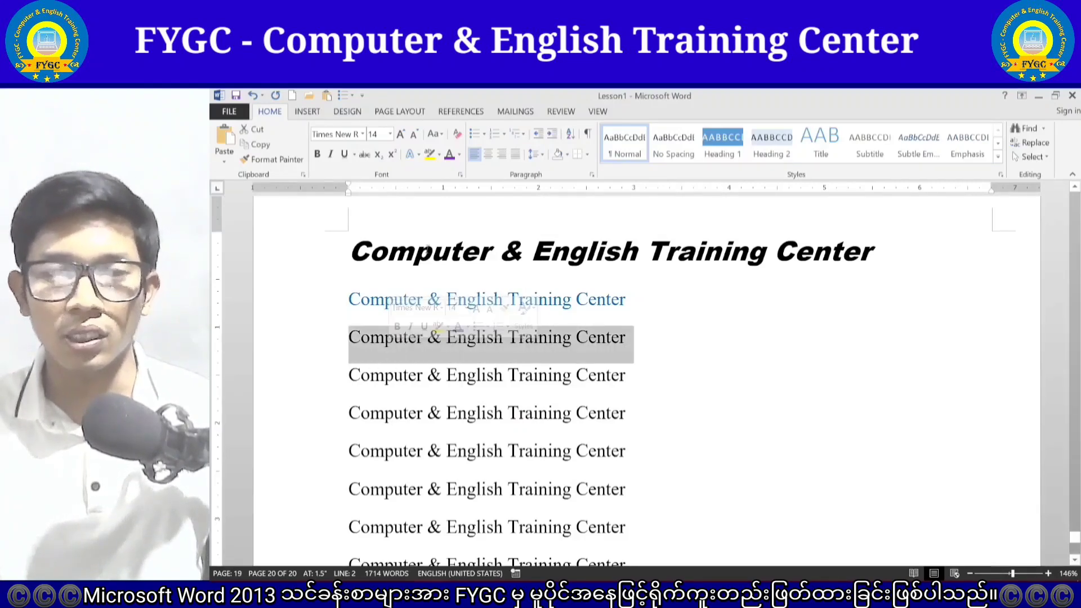
Apply the Words only underline style to the selected third line.
left_click(460, 175)
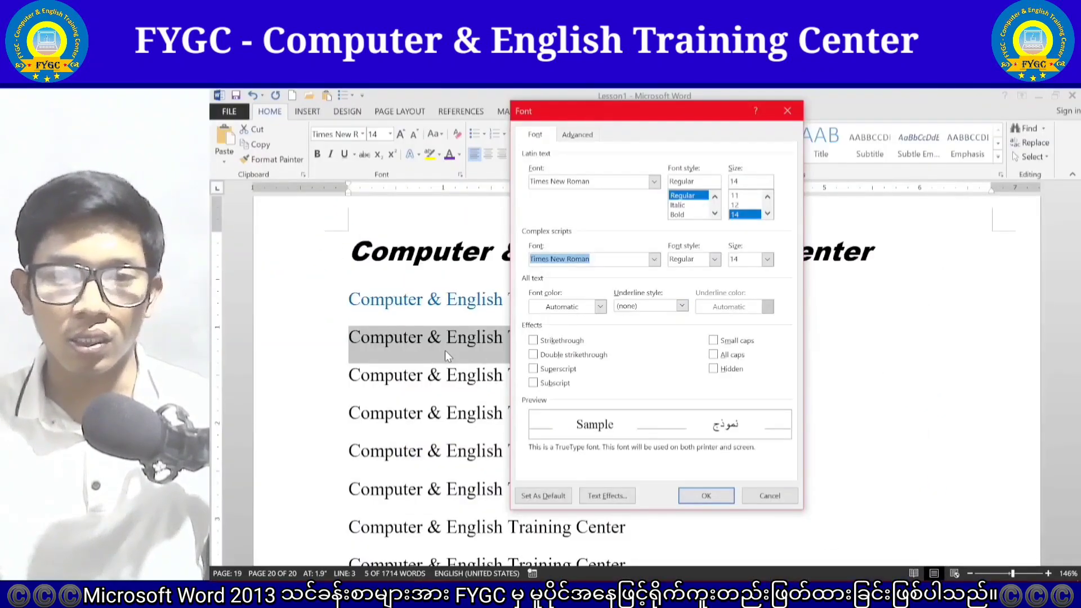
left_click(682, 306)
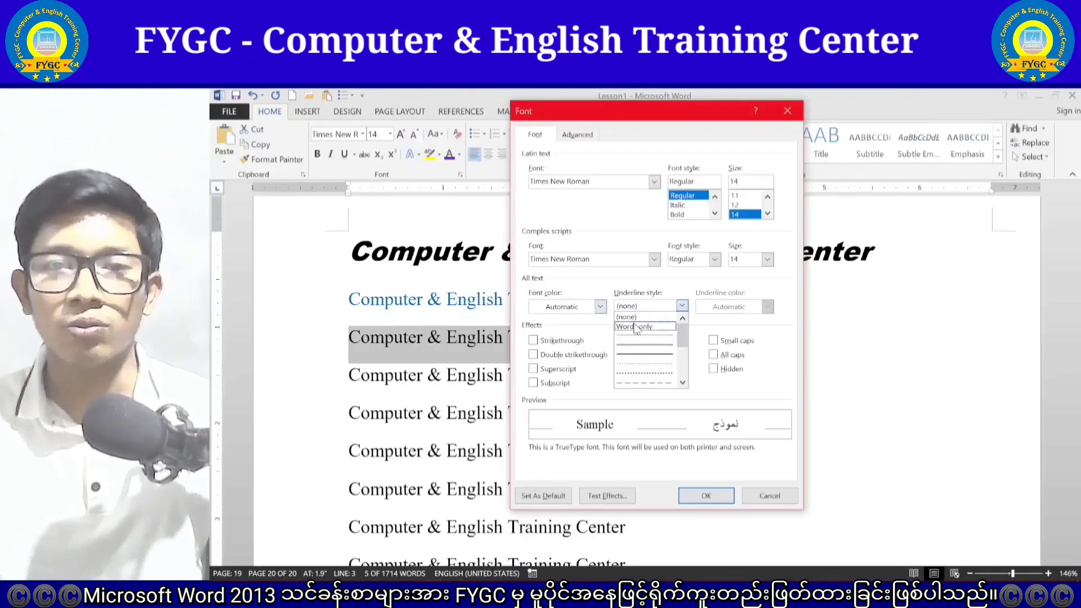
left_click(636, 327)
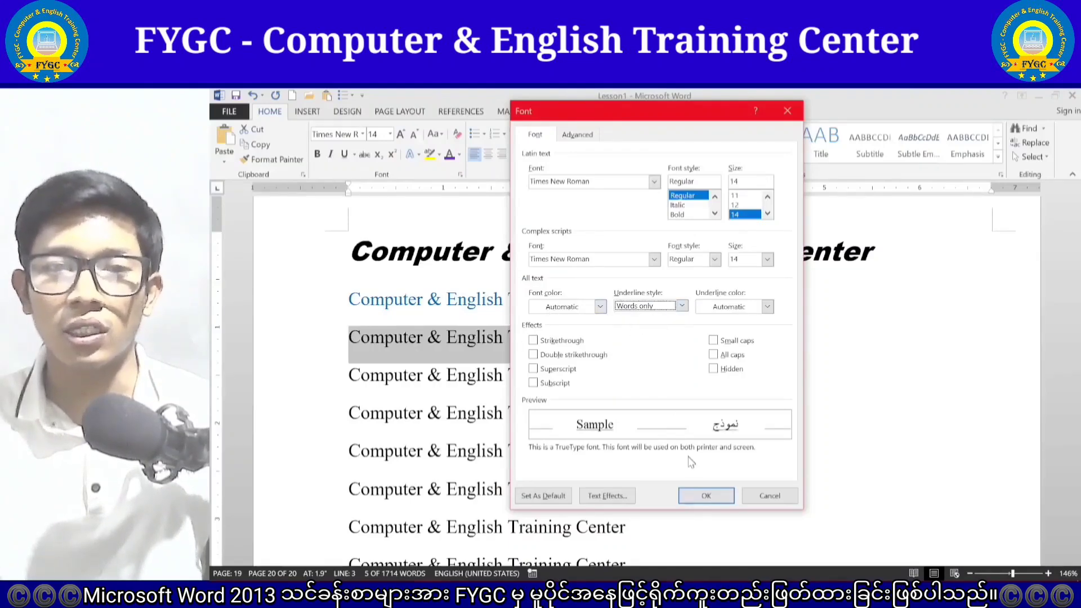
left_click(704, 495)
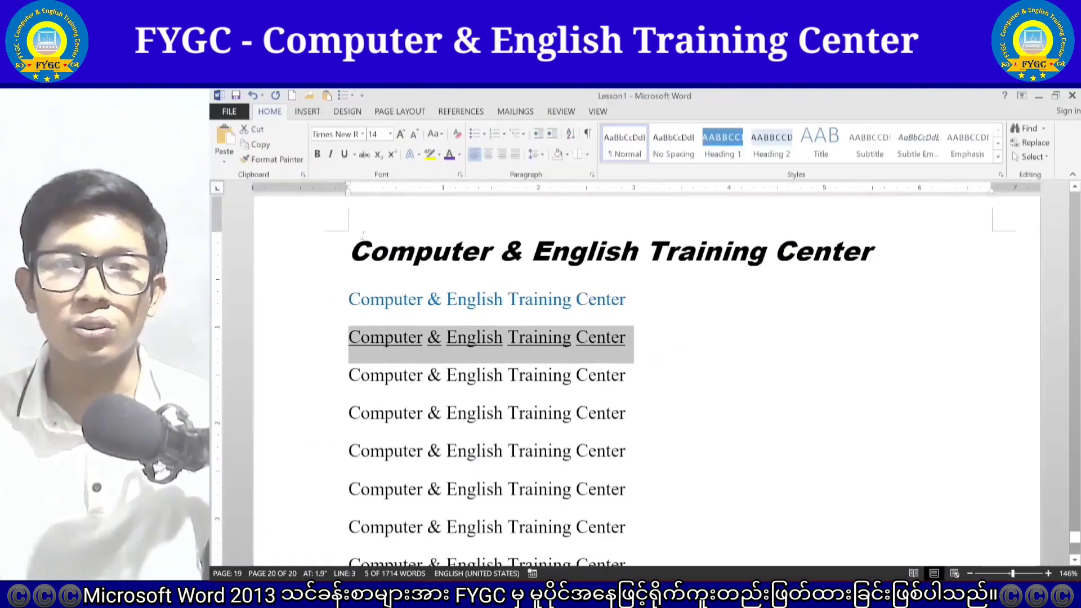
Give the fourth line a single-line underline coloured red.
left_click_drag(351, 376, 631, 376)
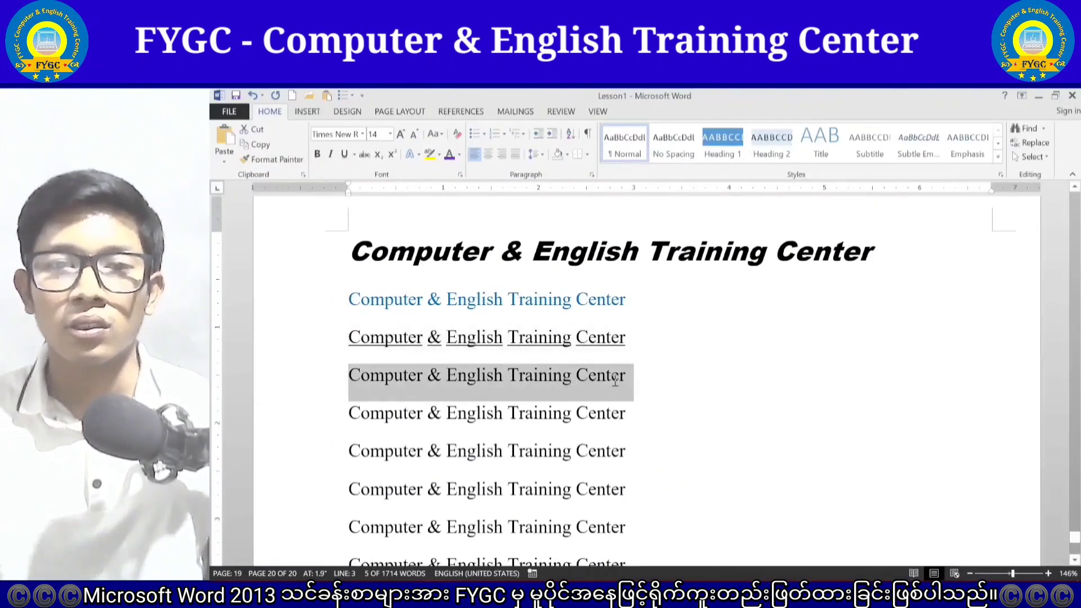
left_click(460, 176)
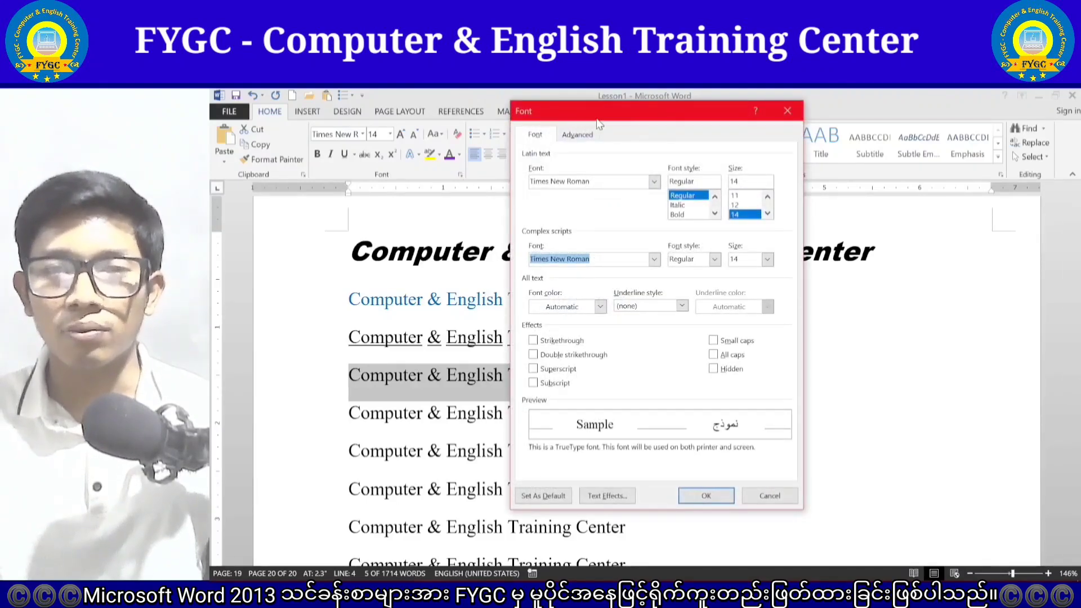
left_click(680, 307)
left_click(654, 339)
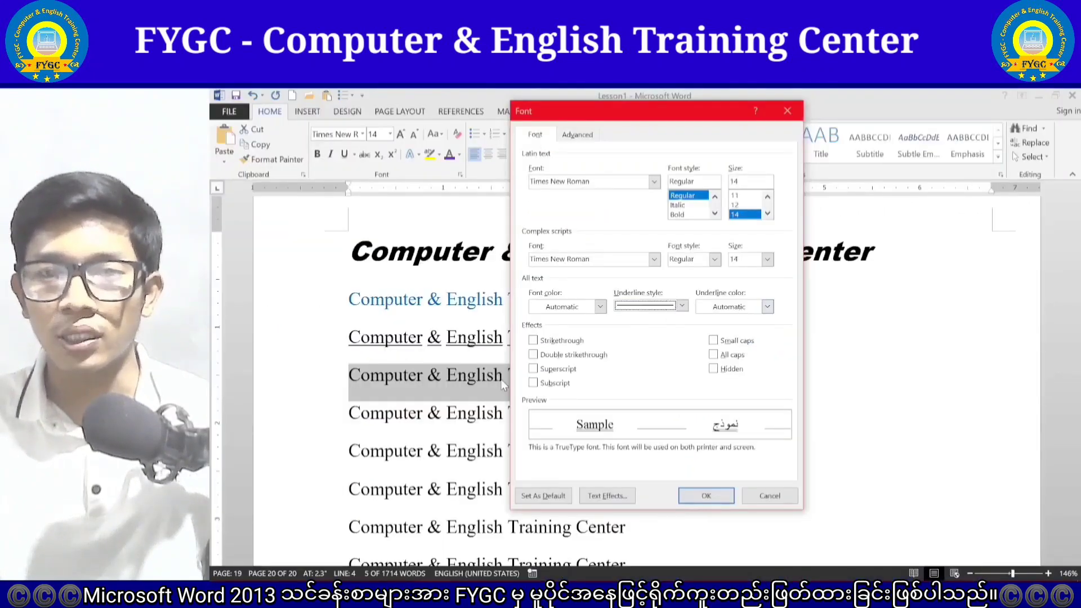
left_click(766, 307)
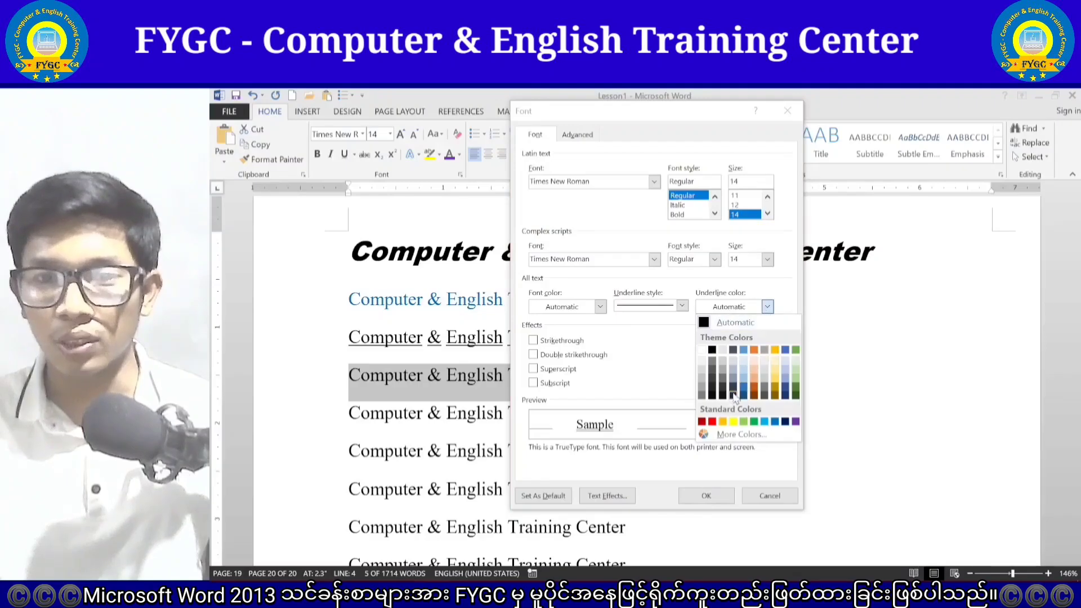
left_click(712, 421)
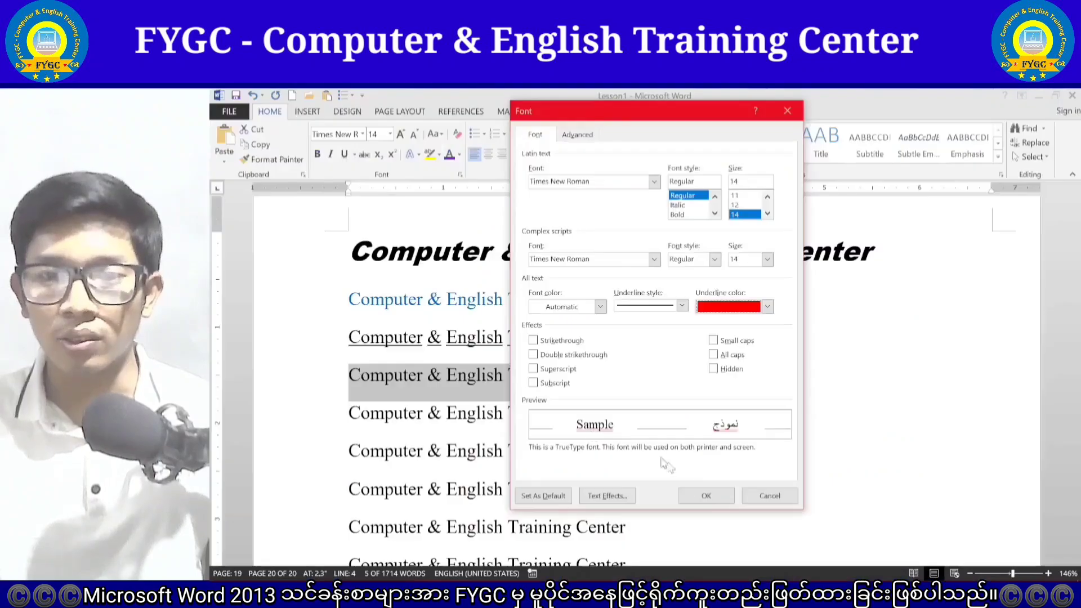
left_click(706, 495)
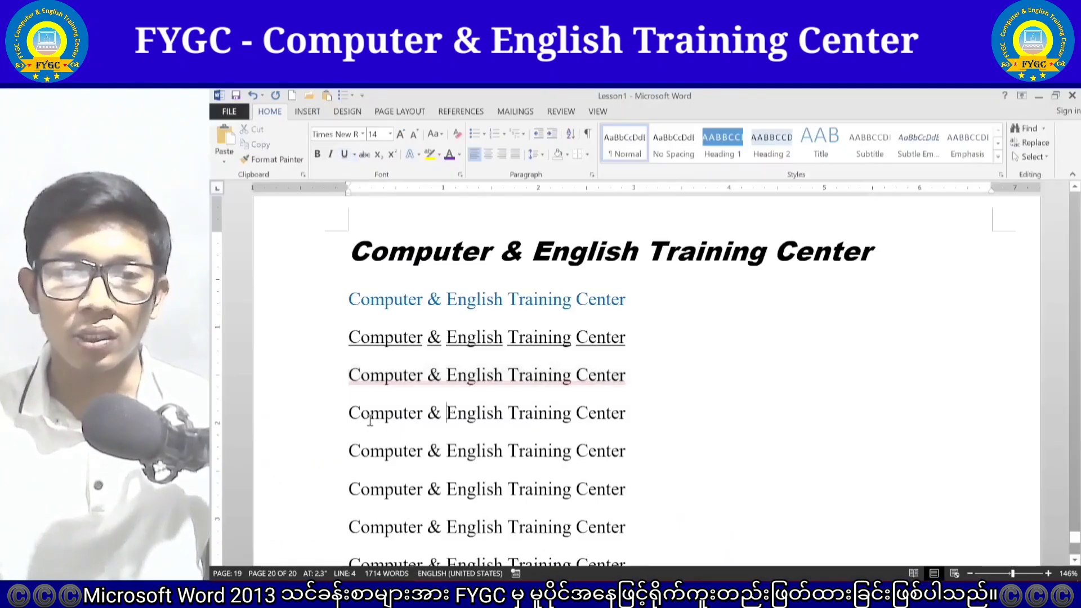
Apply single strikethrough to the fifth line.
left_click_drag(349, 419, 632, 418)
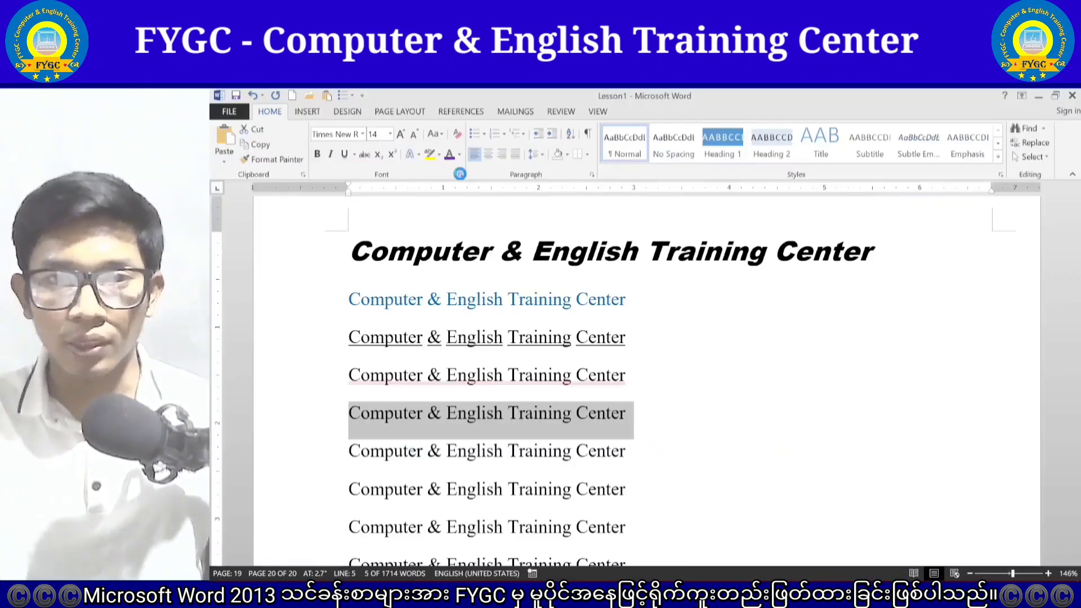
left_click(460, 174)
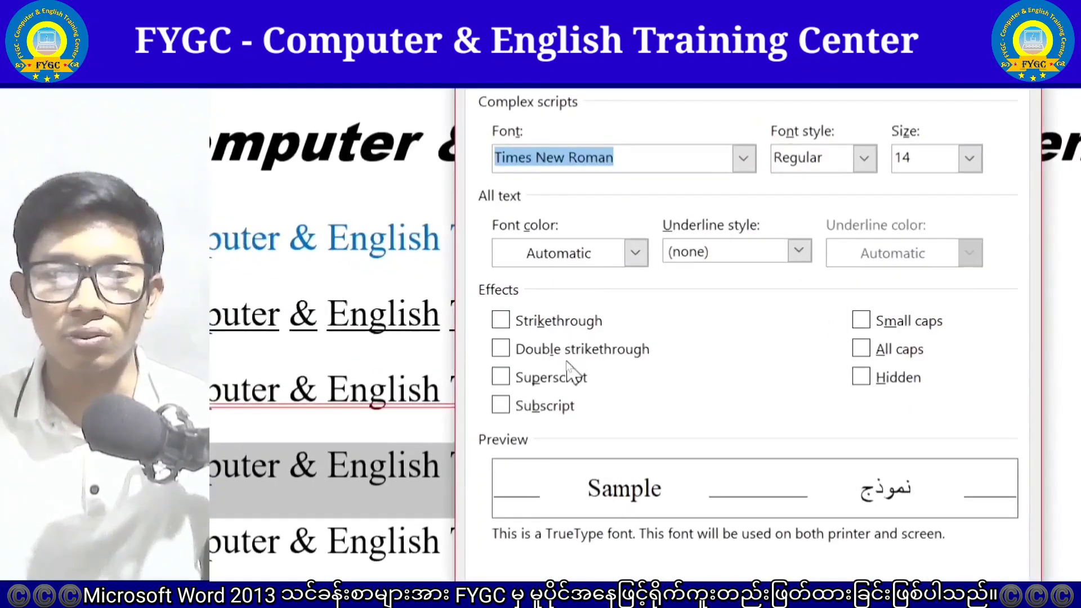
left_click(500, 320)
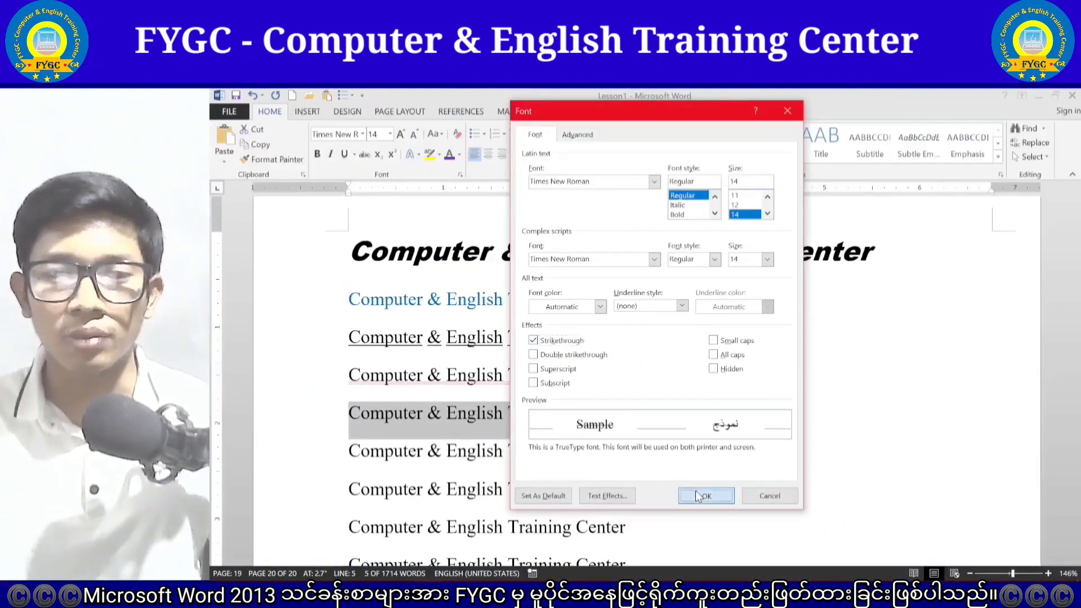
left_click(698, 496)
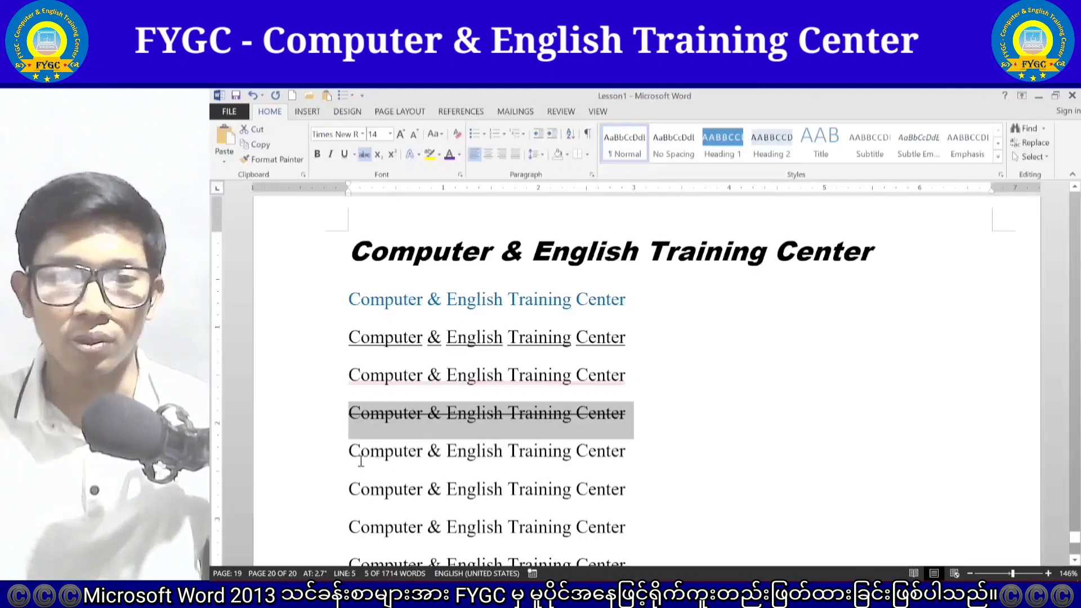
Apply double strikethrough to the sixth line below it.
left_click_drag(351, 451, 631, 455)
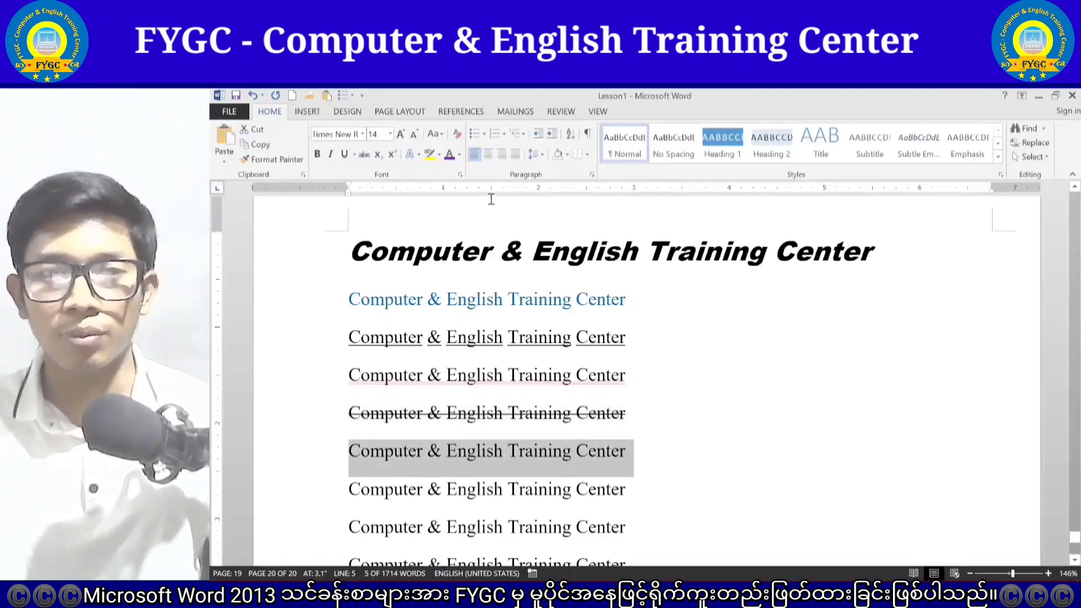
left_click(461, 176)
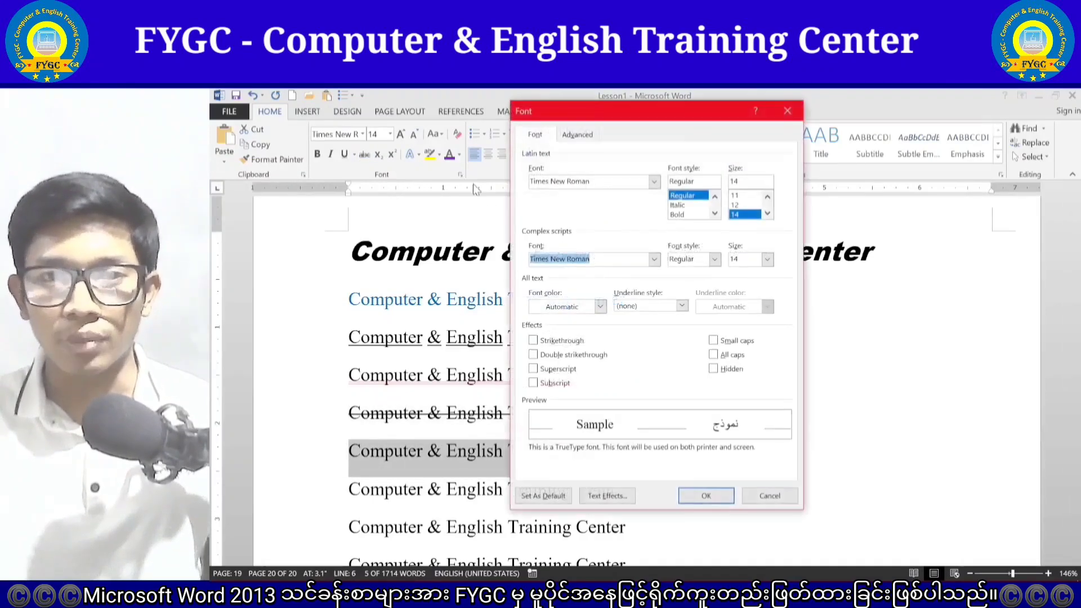
left_click(533, 354)
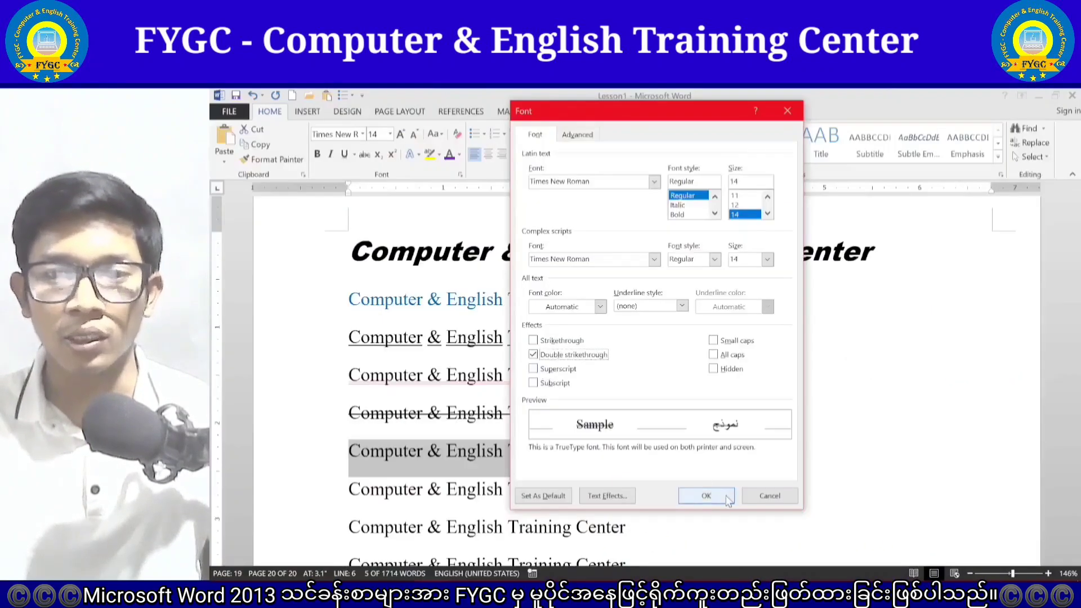
left_click(717, 500)
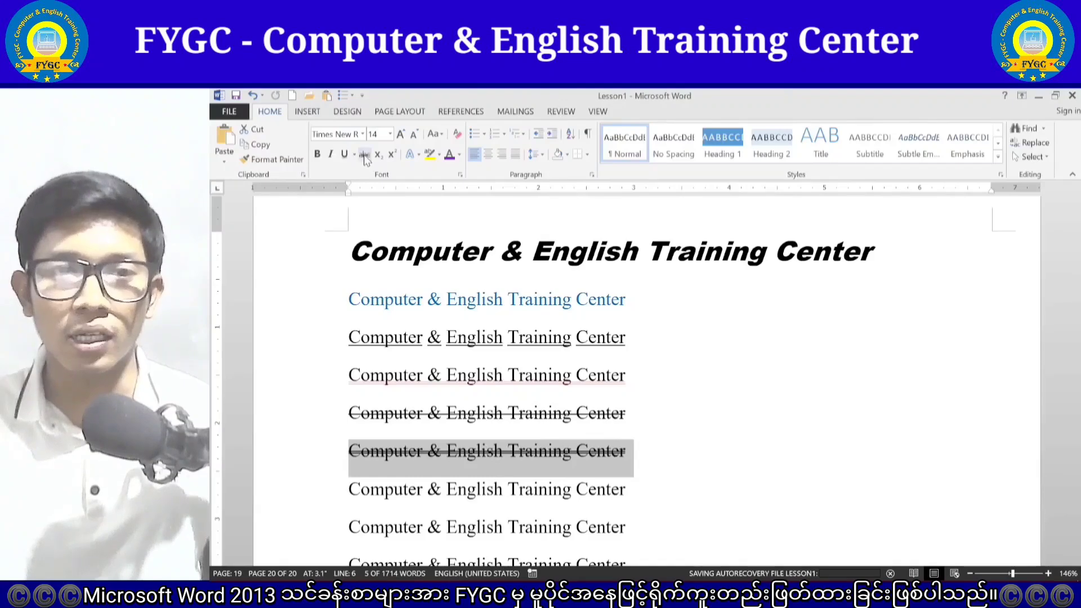
Format the seventh line as Small caps.
scroll(388, 316, "down", 3)
left_click(360, 349)
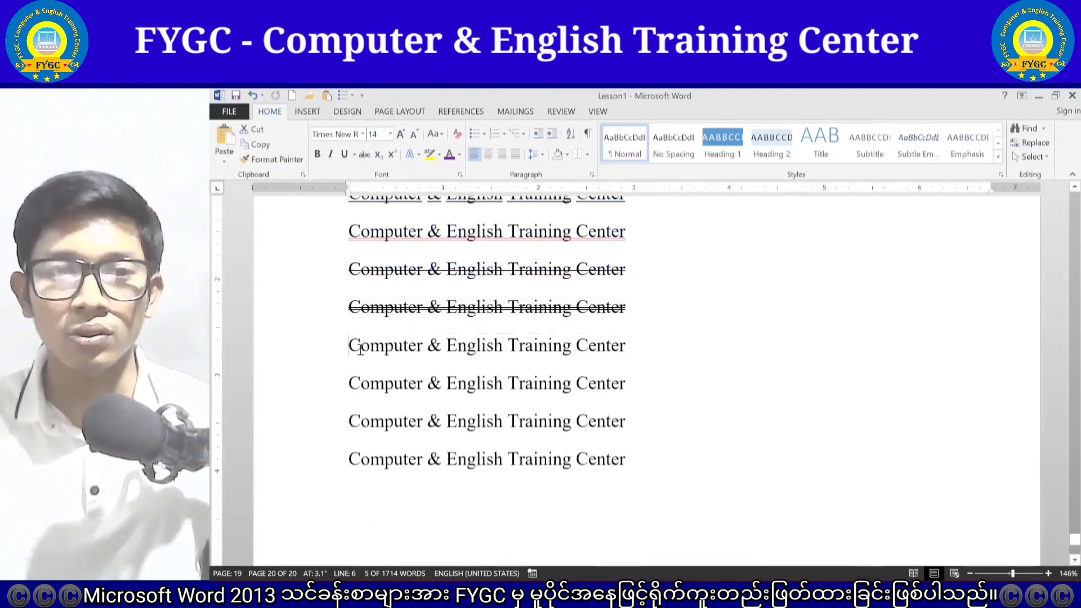
left_click_drag(360, 349, 608, 341)
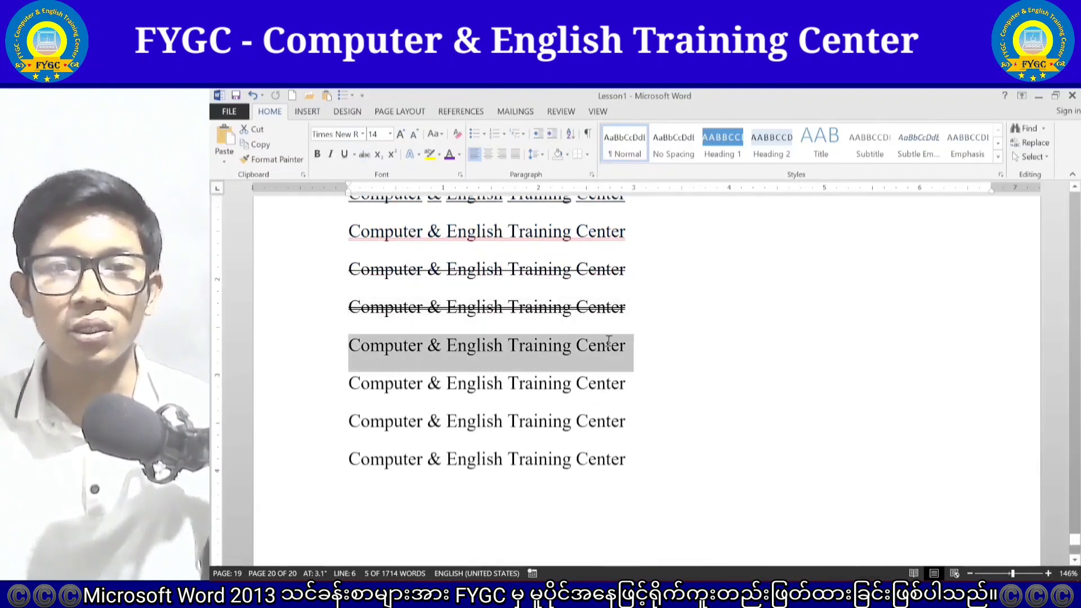
left_click(461, 175)
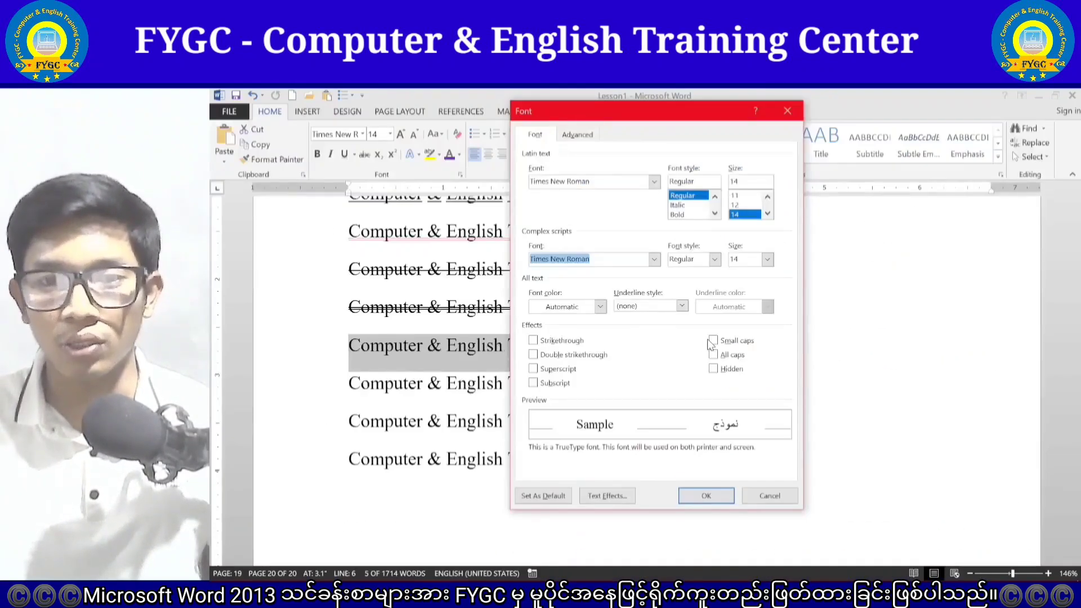
left_click(712, 341)
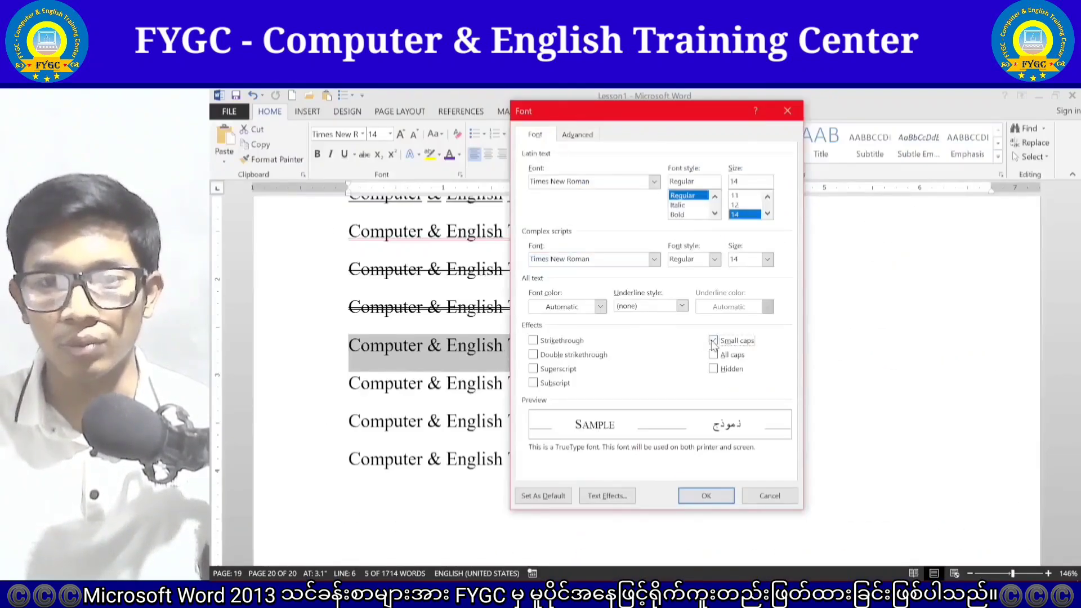
left_click(698, 494)
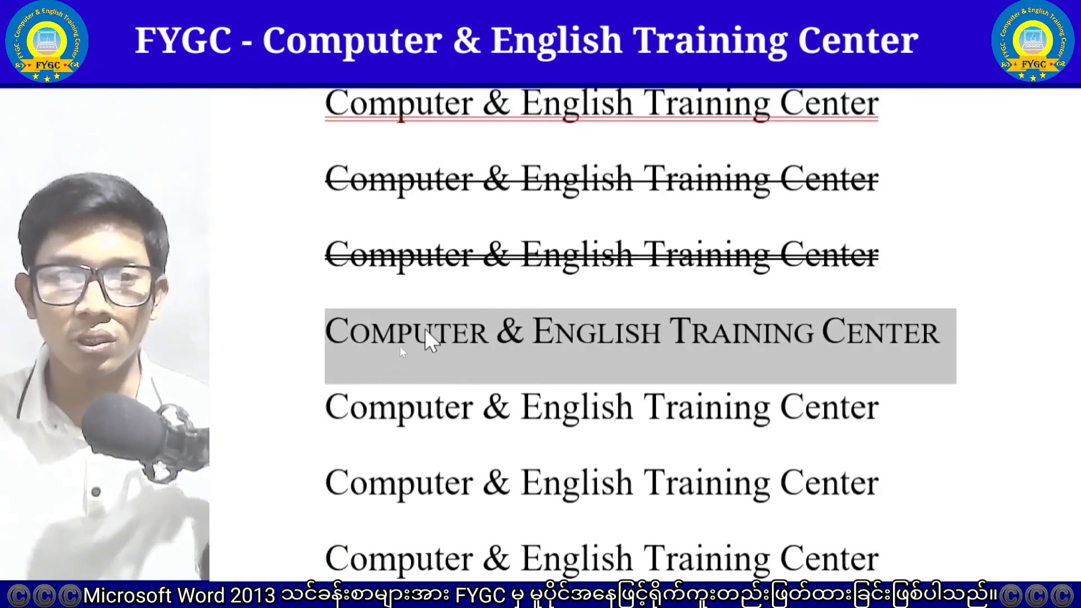
Format the eighth line as All caps.
left_click(338, 356)
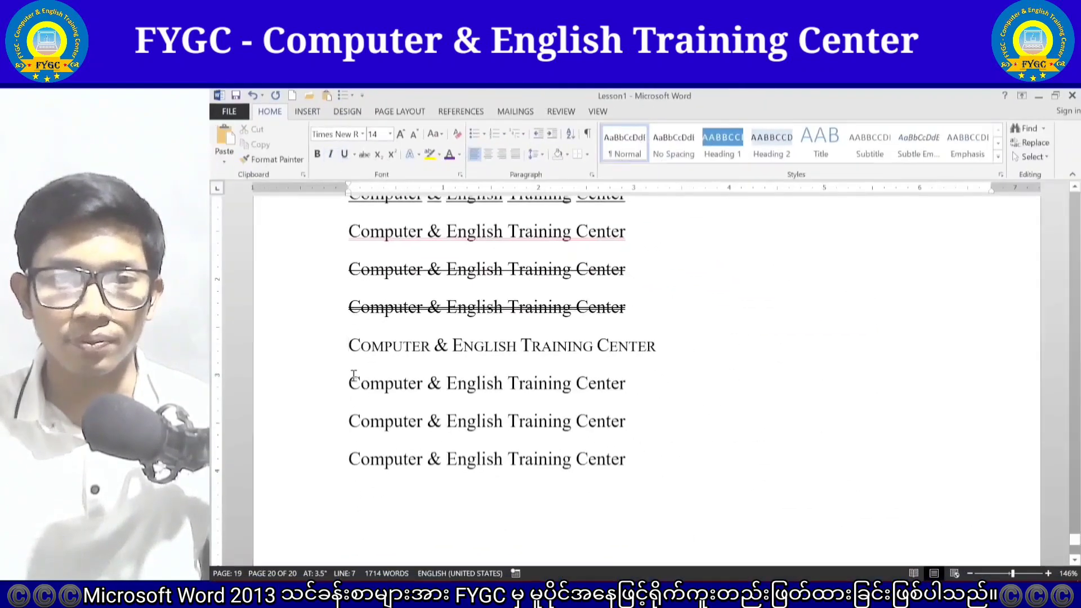
left_click_drag(350, 383, 633, 389)
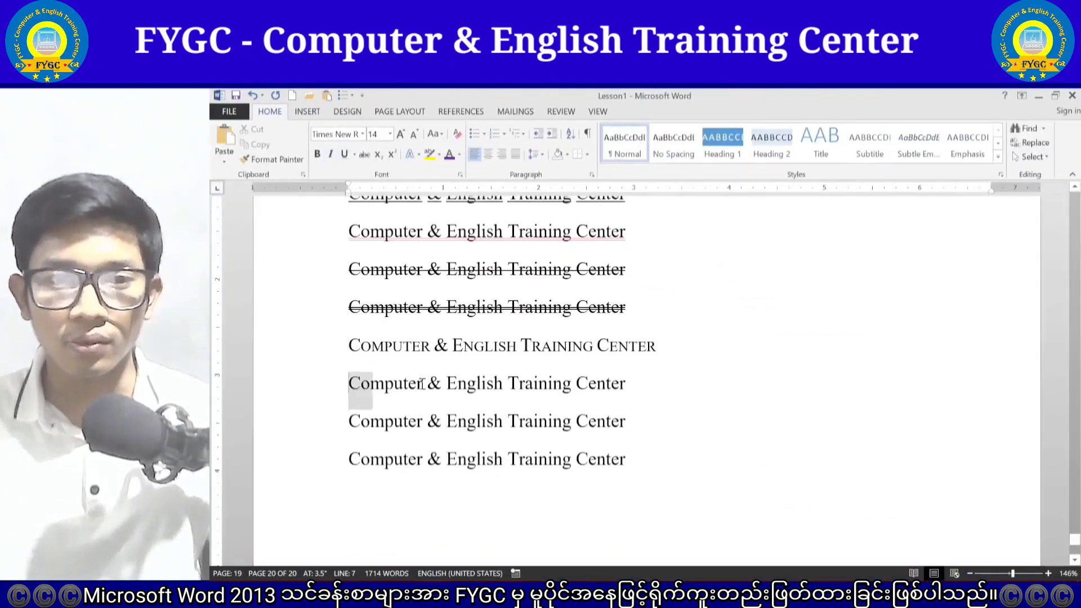
left_click(460, 174)
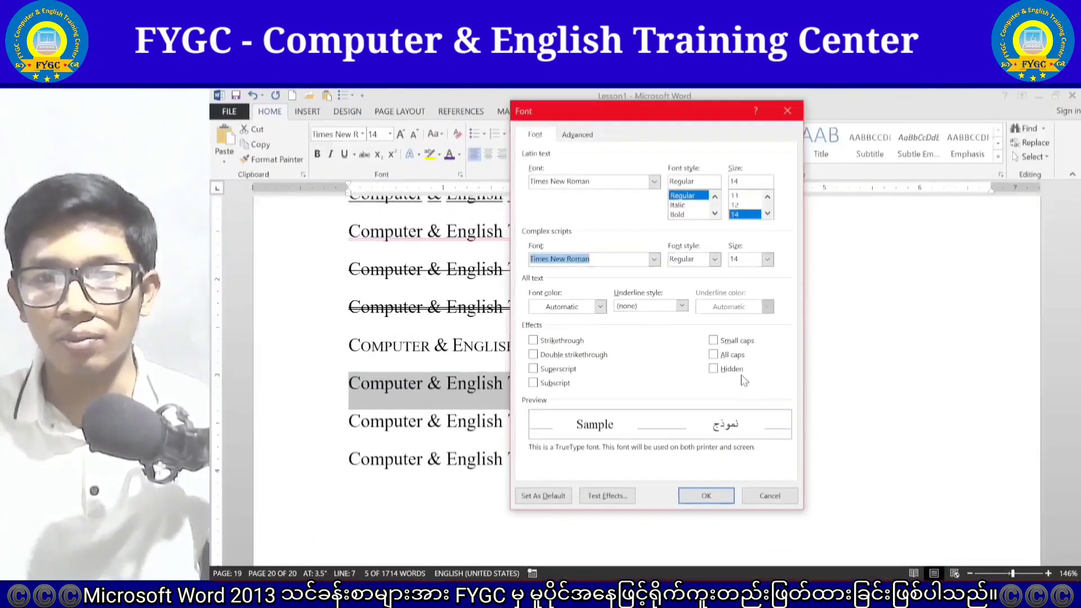
left_click(713, 355)
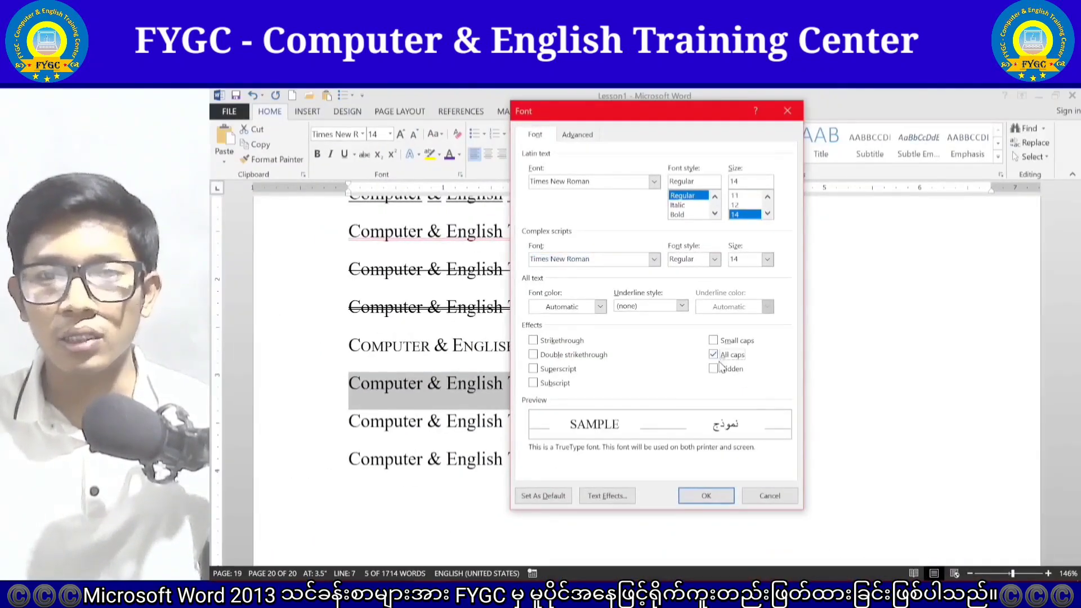
left_click(707, 495)
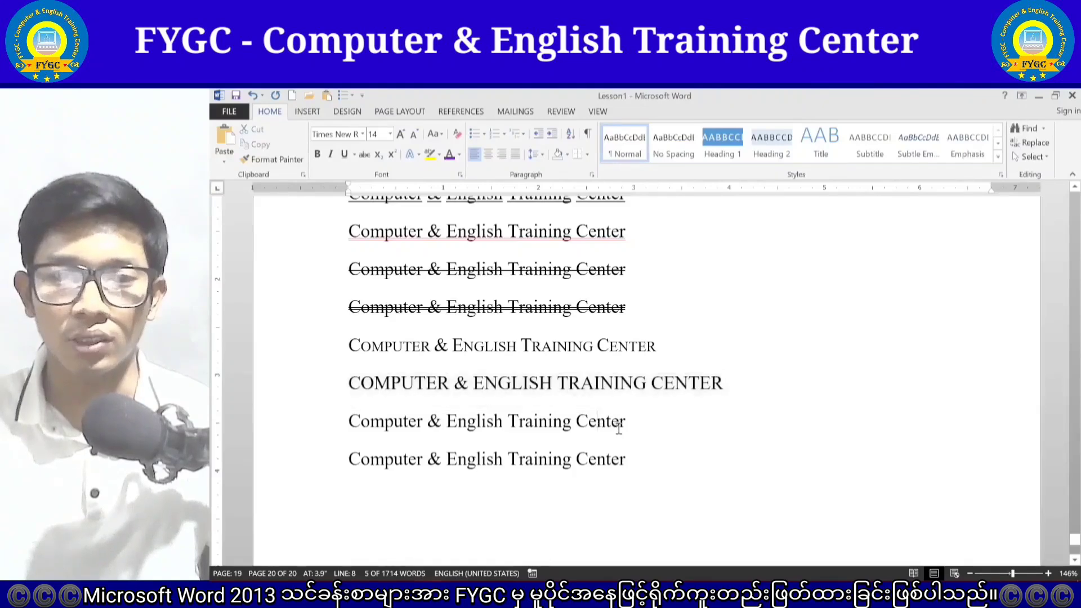
Format the ninth 'Computer & English Training Center' line, below the all-caps line, as Hidden.
left_click_drag(629, 428, 349, 428)
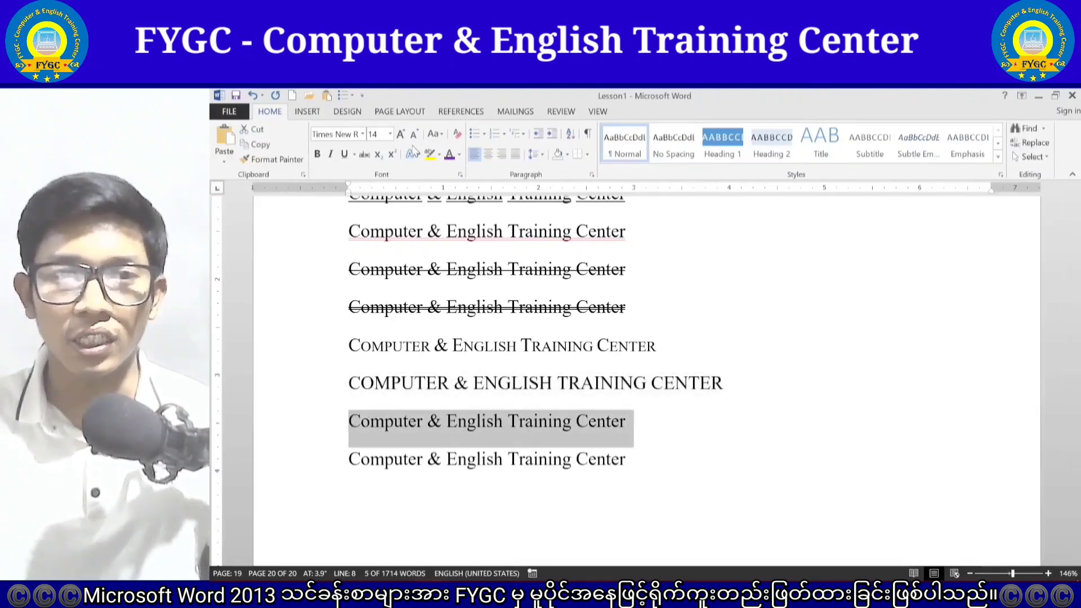
left_click(441, 135)
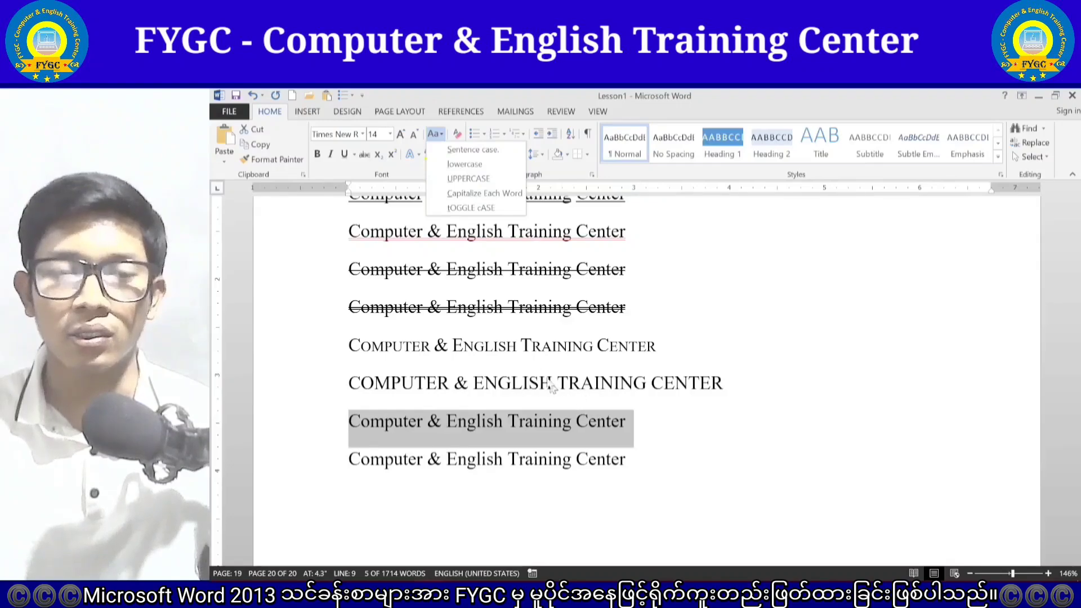
left_click(410, 178)
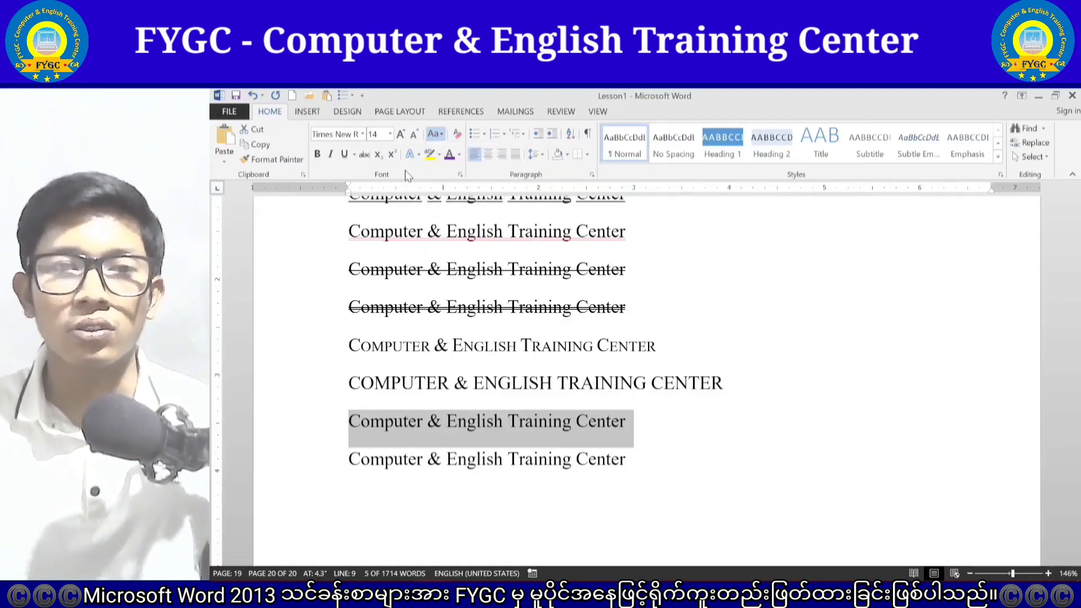
left_click(460, 174)
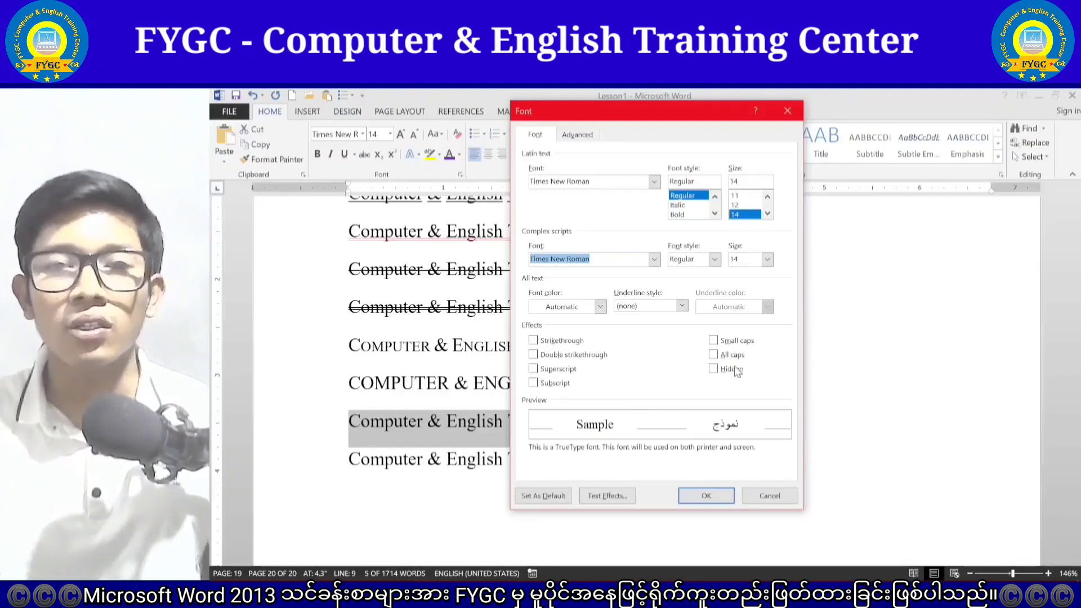
left_click(713, 369)
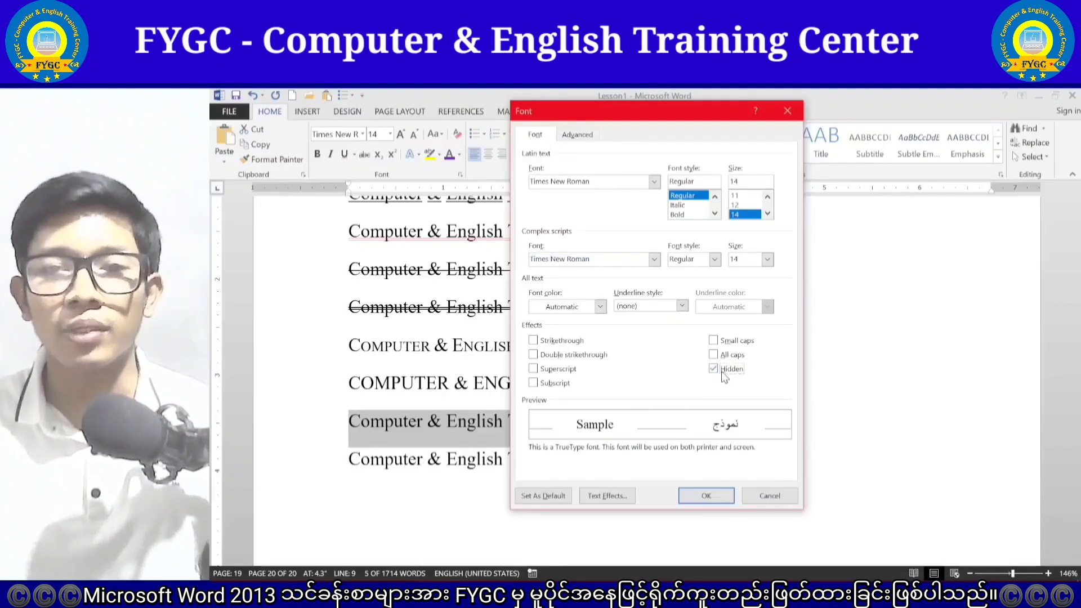
left_click(707, 495)
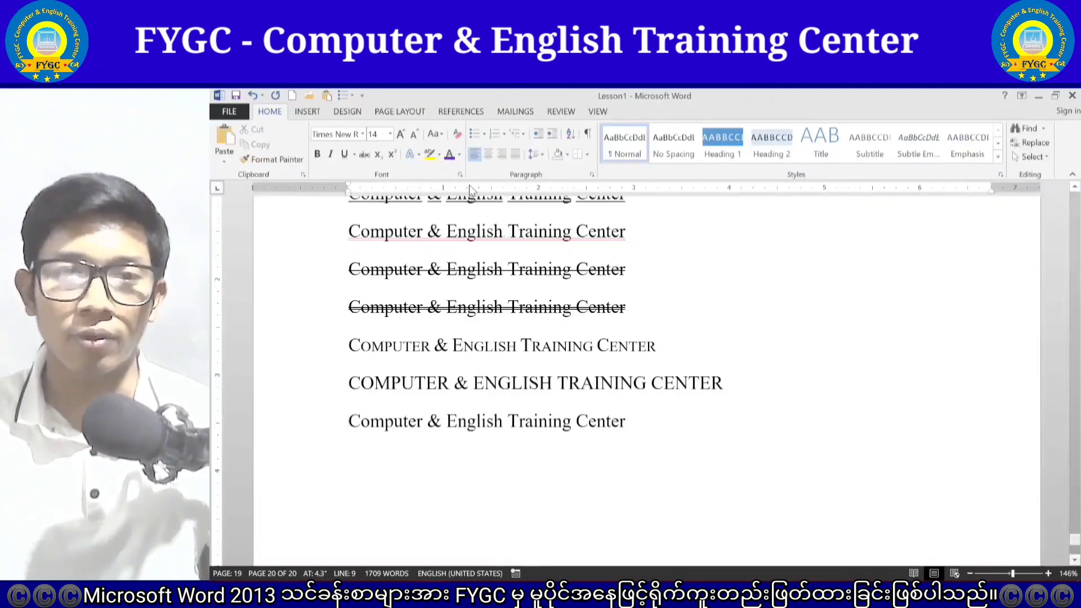
Open the Font settings (Times New Roman, Regular, 14) for the red-underlined line and view its underline styles.
scroll(444, 333, "up", 4)
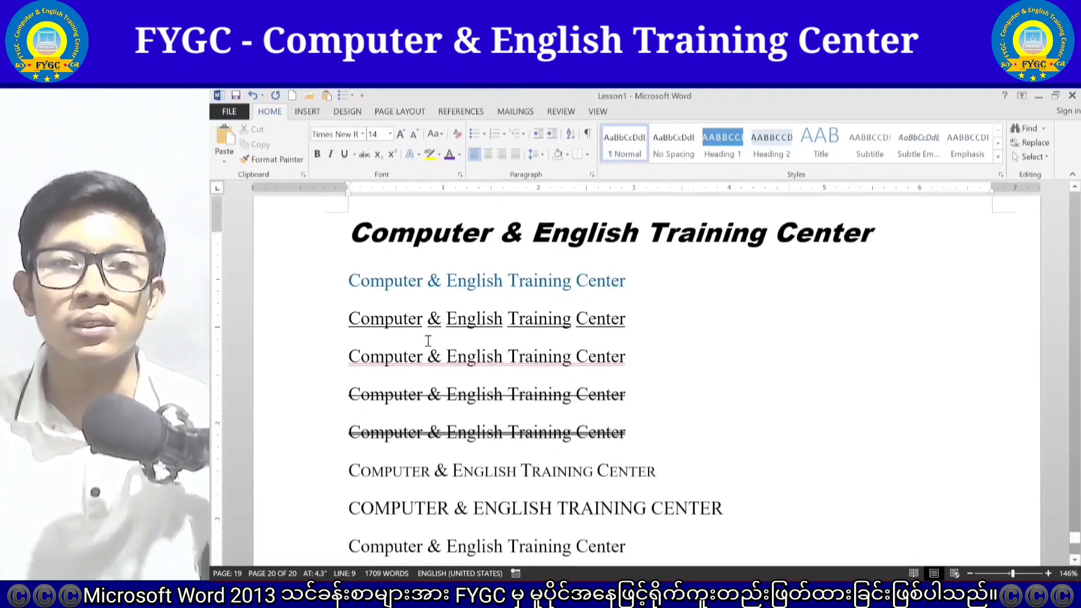
left_click(443, 337)
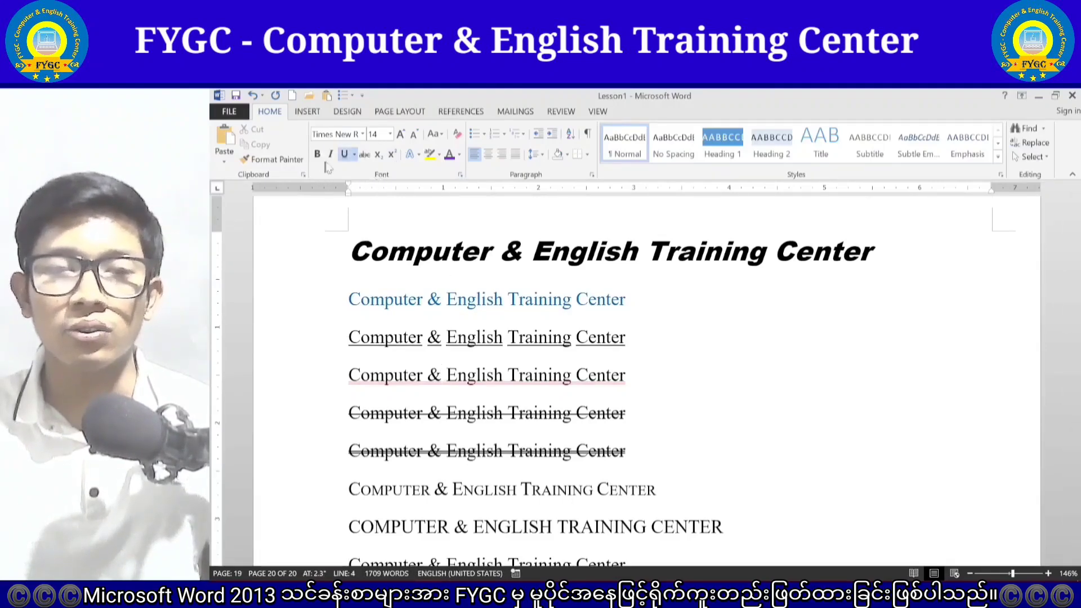
left_click(460, 174)
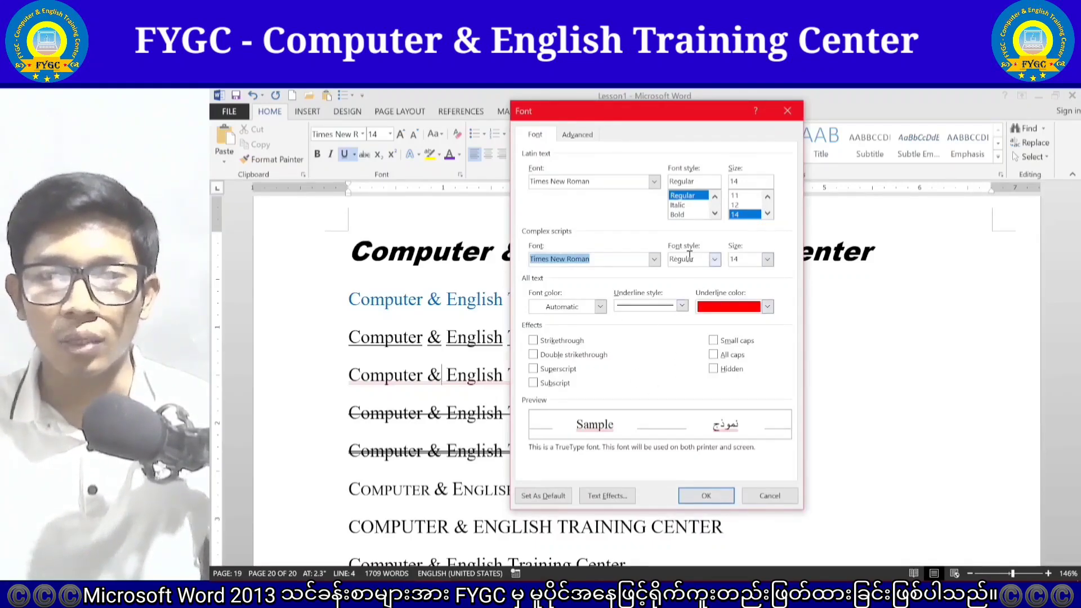
left_click(715, 213)
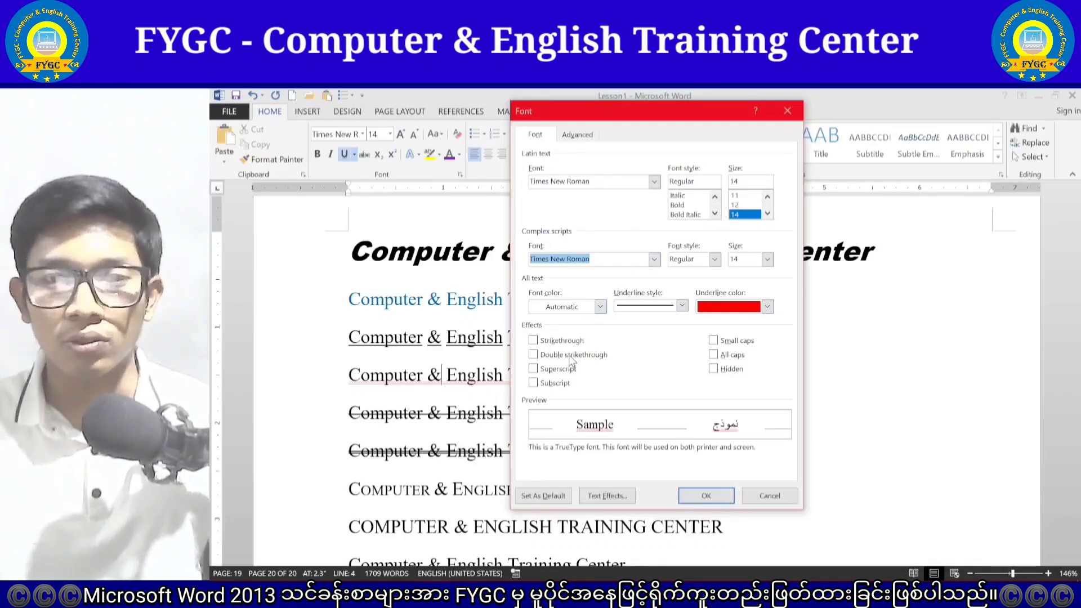
left_click(681, 306)
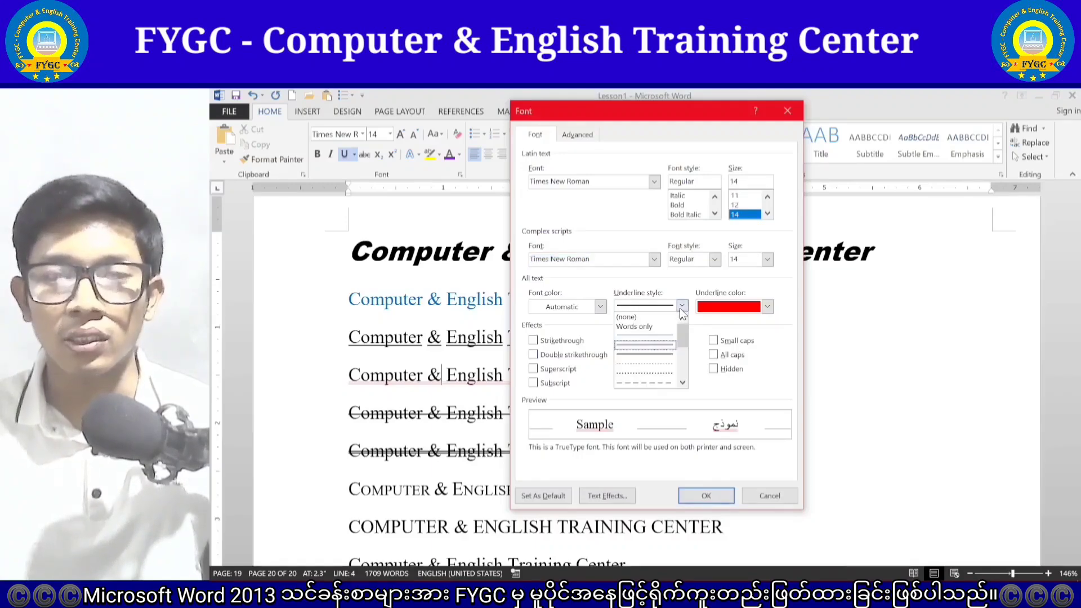
mouse_move(682, 326)
left_mouse_down()
mouse_move(682, 354)
mouse_move(692, 326)
left_mouse_up()
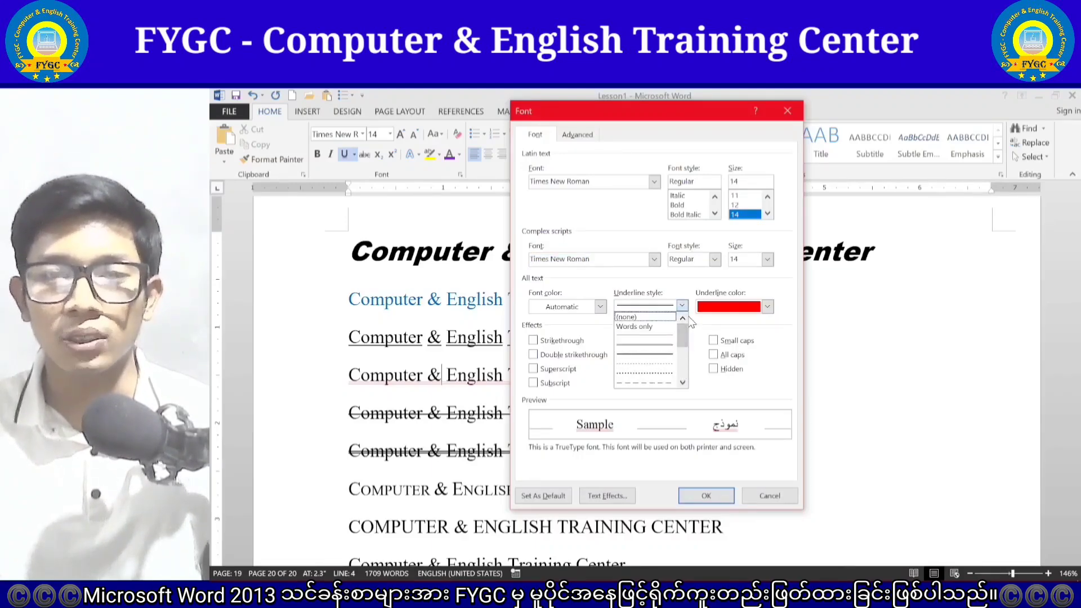